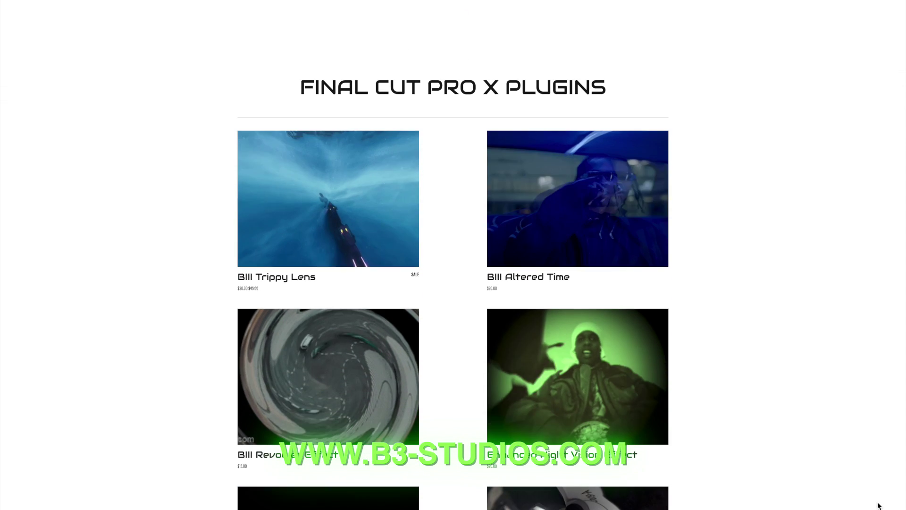
Step: Play the LeBron clip, then bring up the browser showing 'Photorealistic CGI Tiger Roar - 3d 2023'
scroll(879, 505, down, 4)
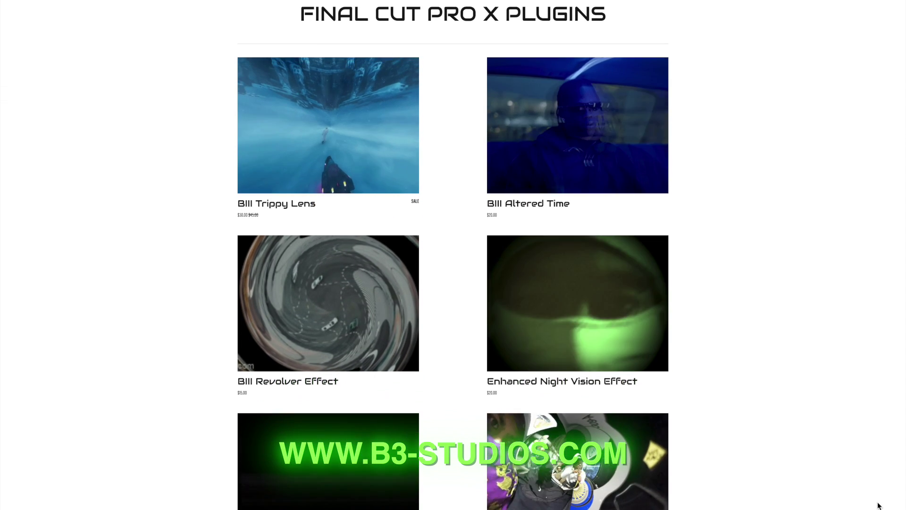
scroll(879, 505, down, 5)
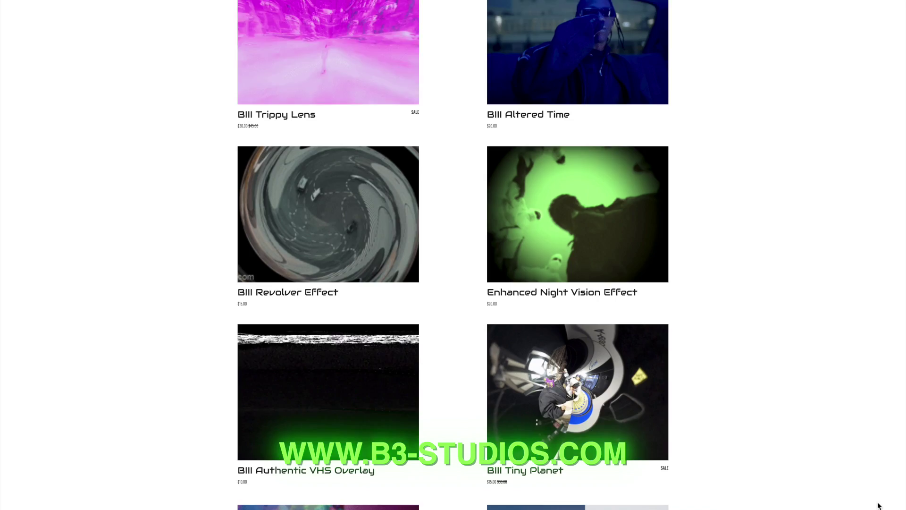
scroll(879, 505, down, 6)
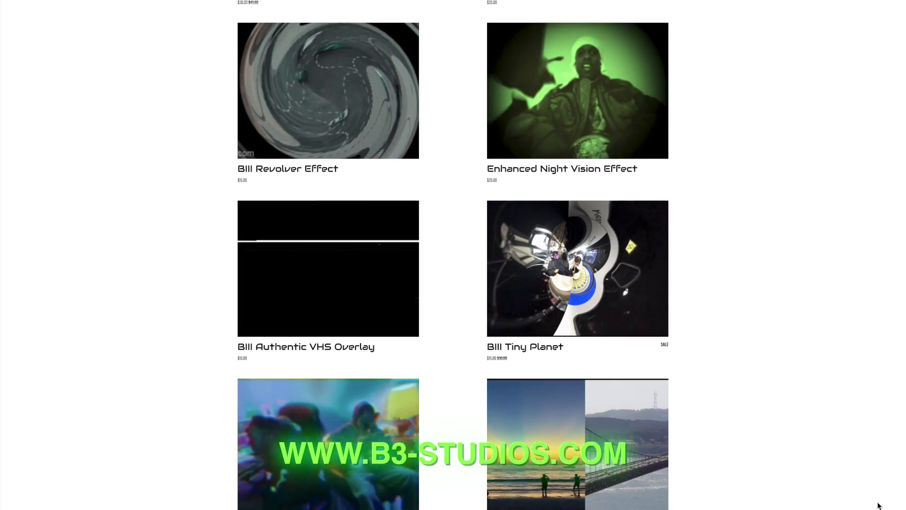
scroll(879, 505, down, 6)
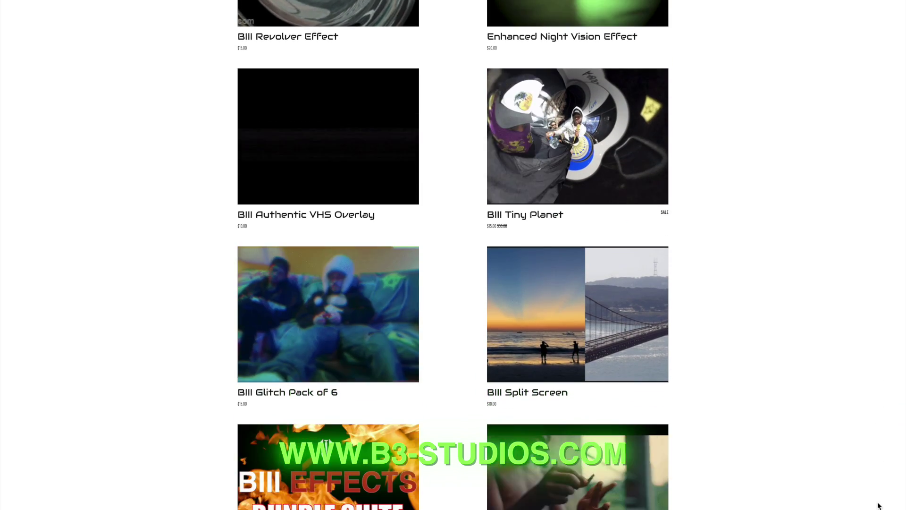
scroll(879, 505, down, 5)
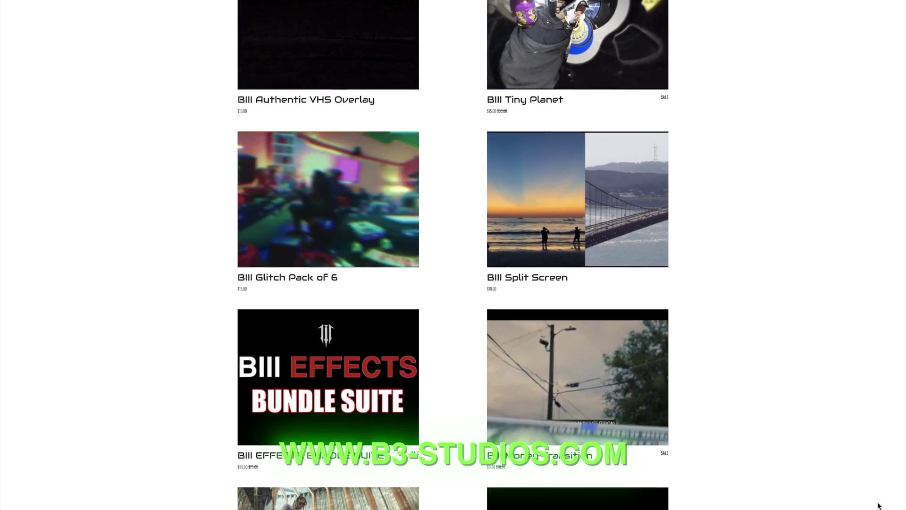
scroll(879, 505, down, 6)
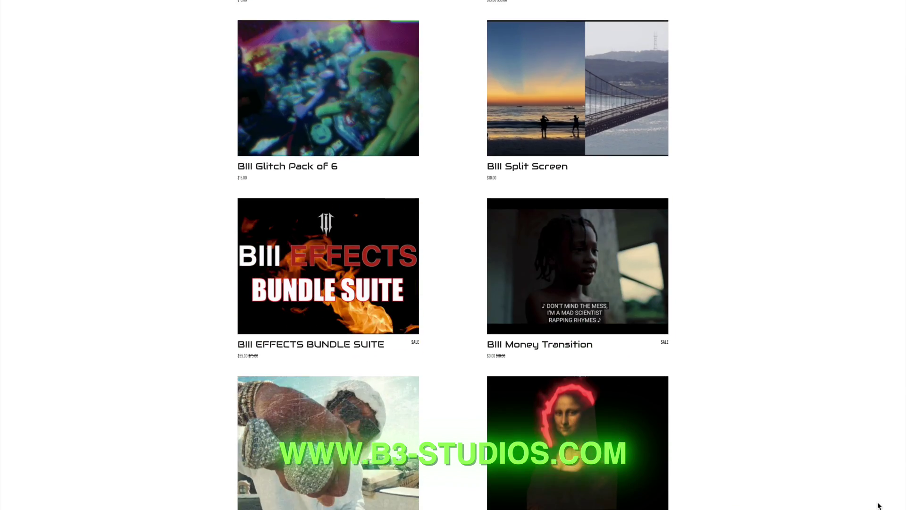
scroll(879, 505, down, 10)
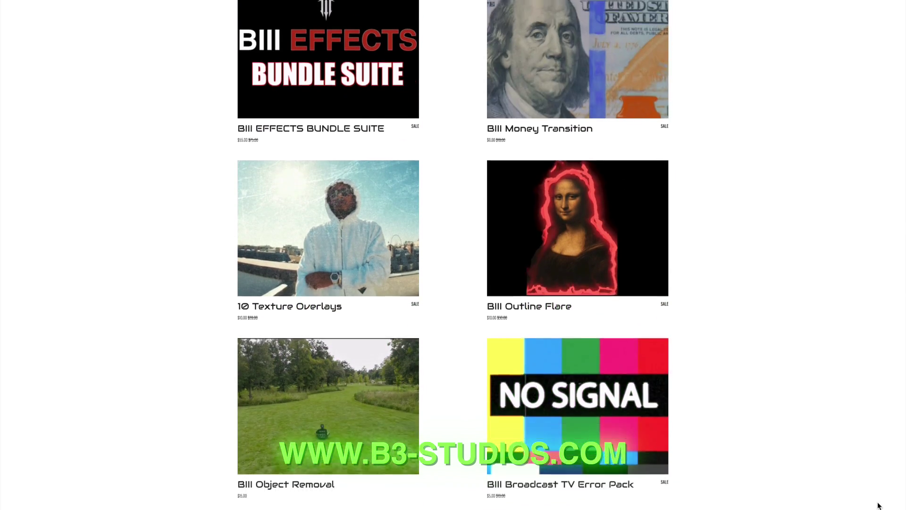
scroll(879, 506, down, 3)
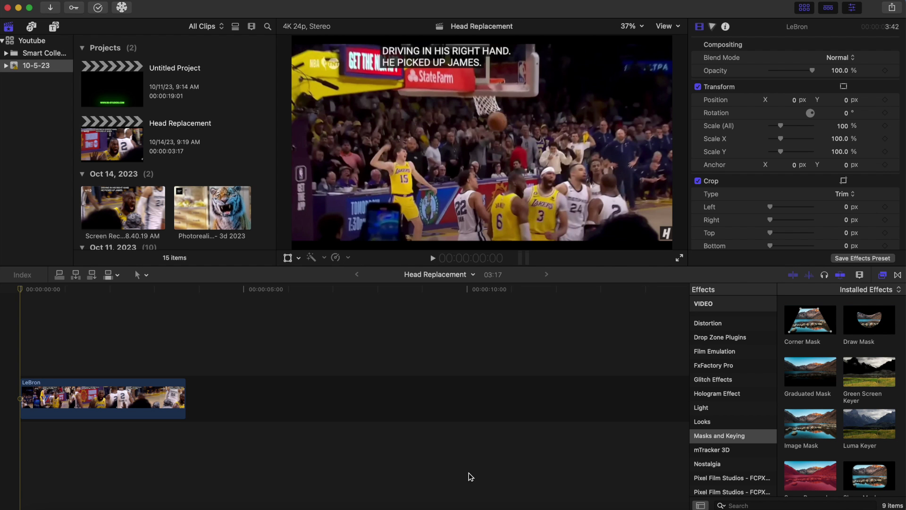
key(space)
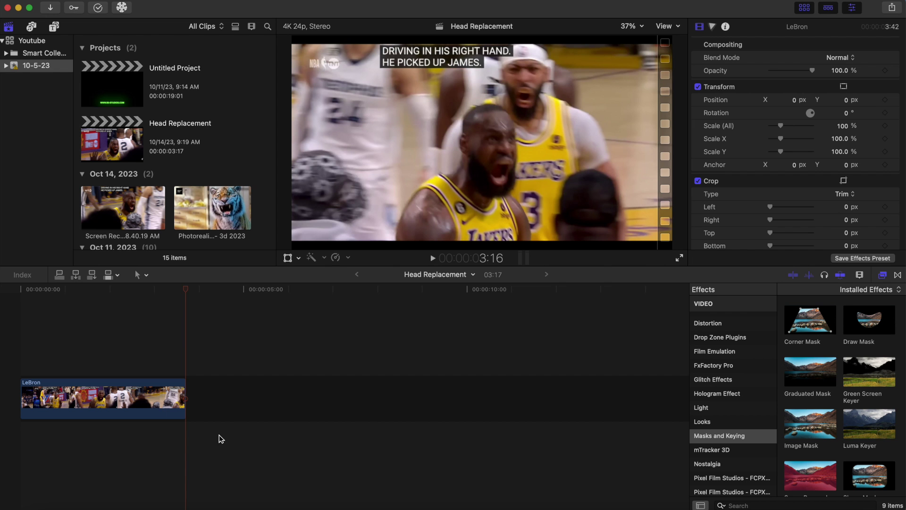
click(480, 508)
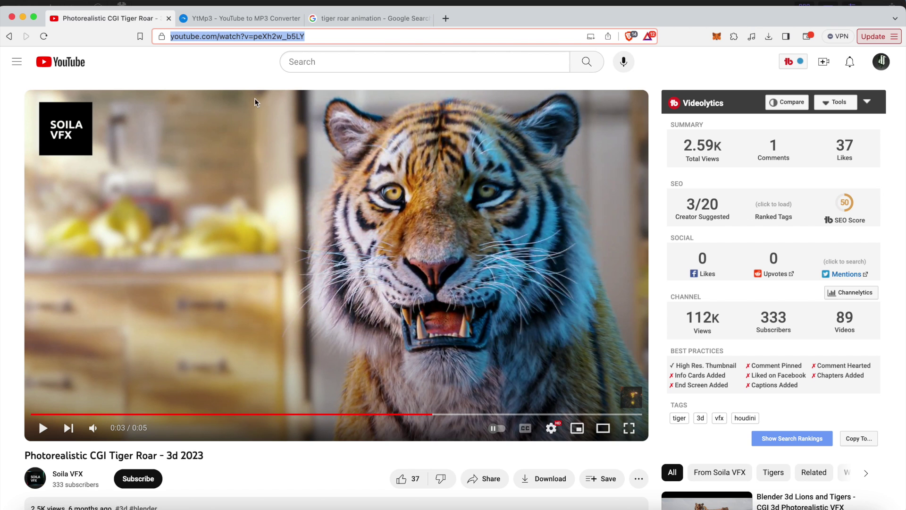
Step: On YtMp3, switch the converter to its video MP3/MP4 option, then return to Final Cut Pro
click(230, 22)
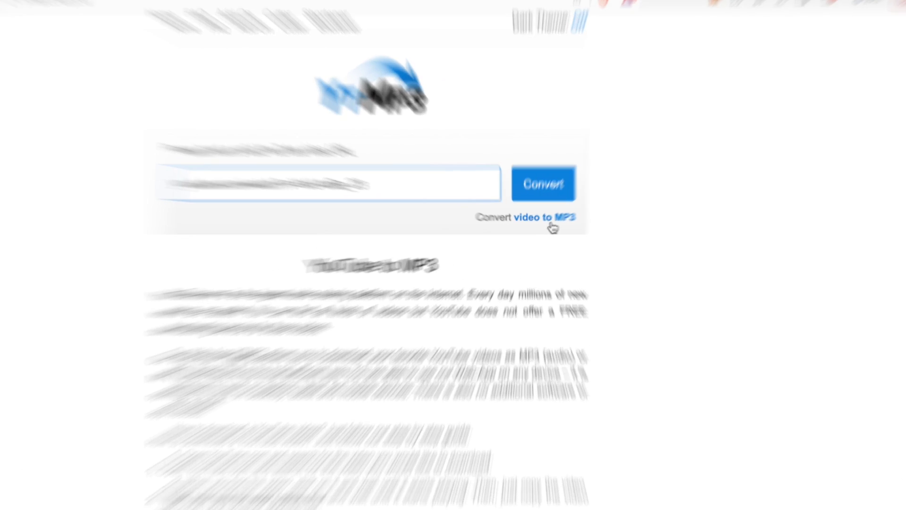
click(587, 211)
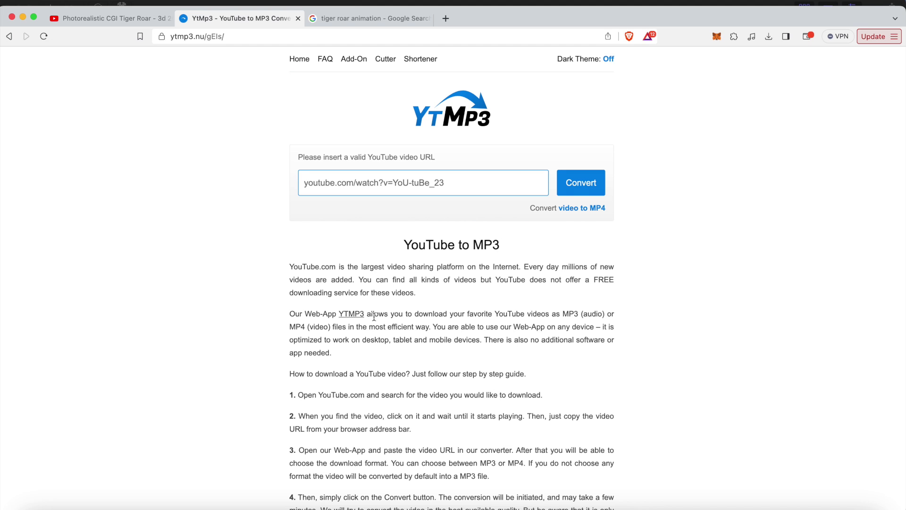
click(382, 506)
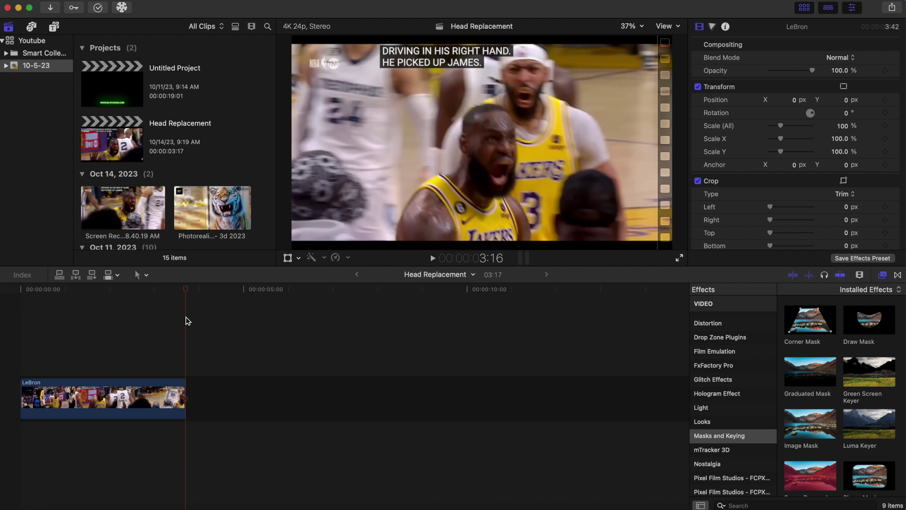
Step: Place the CGI tiger roar clip right after the LeBron clip and play back both clips
click(206, 218)
drag(204, 212, 233, 379)
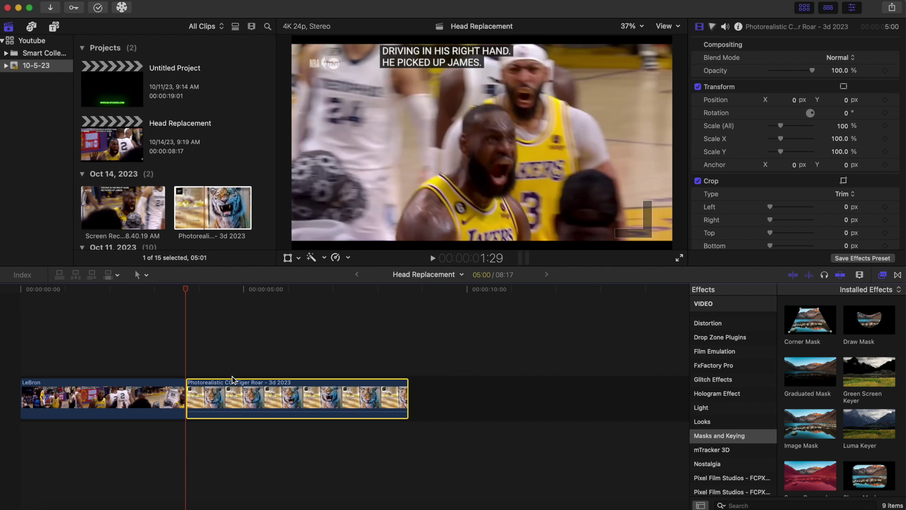
click(104, 364)
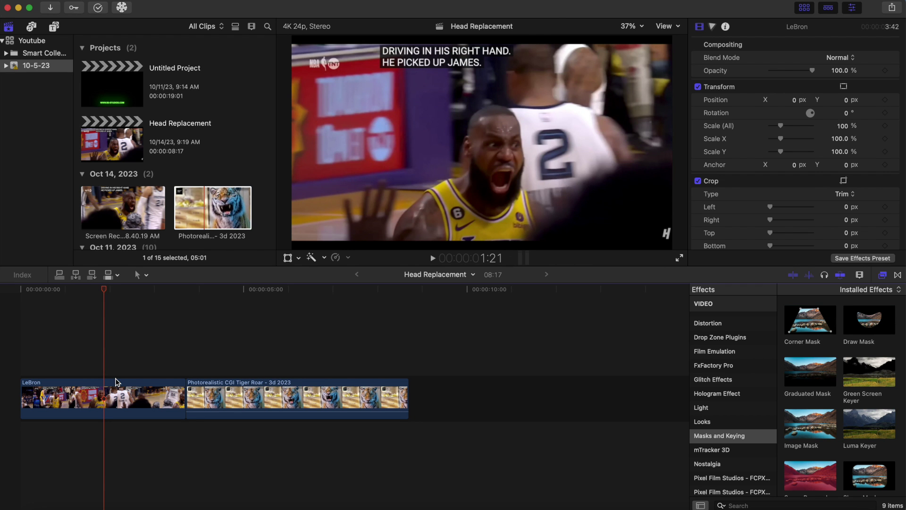
key(space)
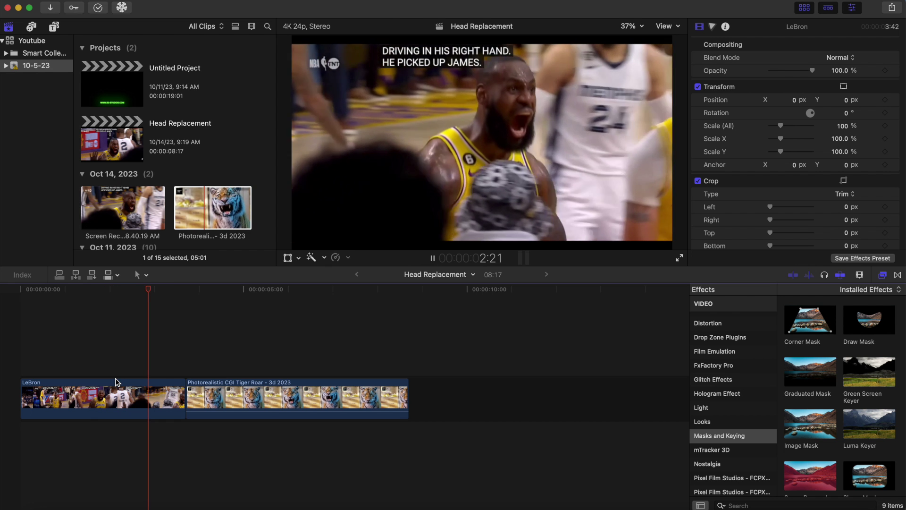
click(221, 361)
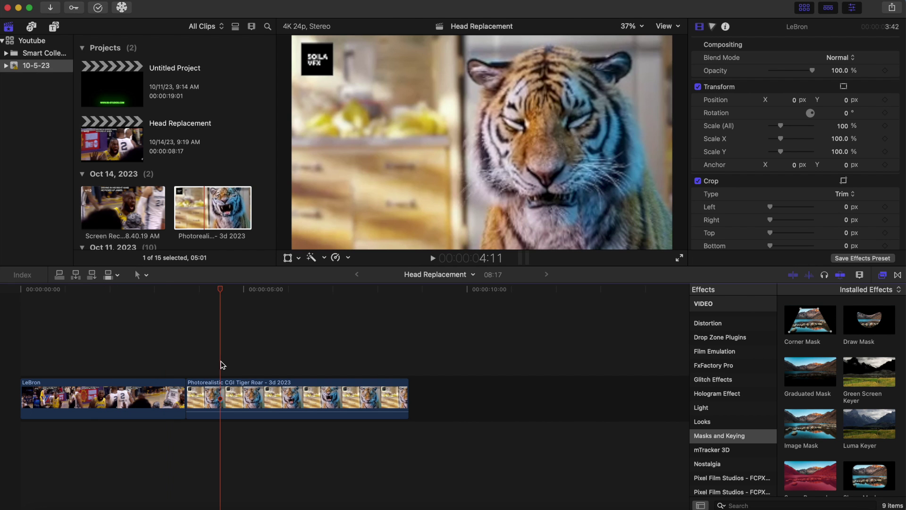
key(space)
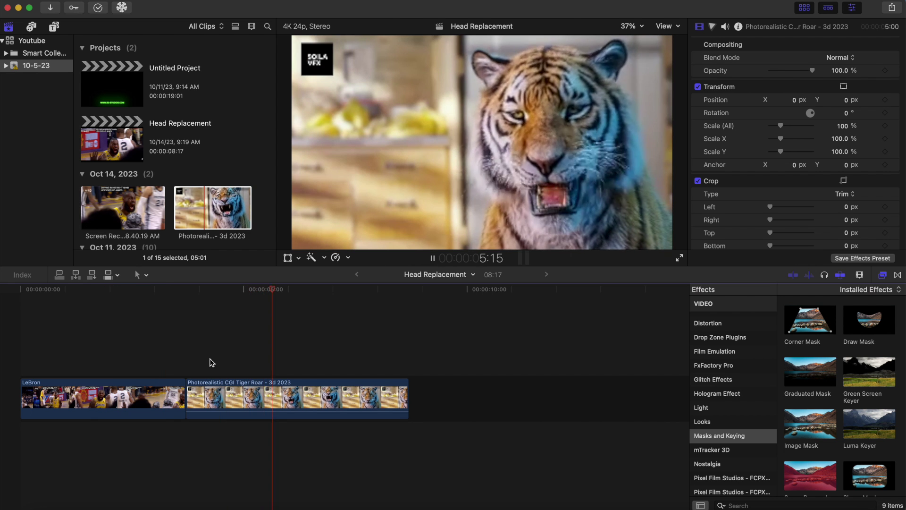
Step: Mirror the tiger clip horizontally with the Flipped effect from the All effects list
key(space)
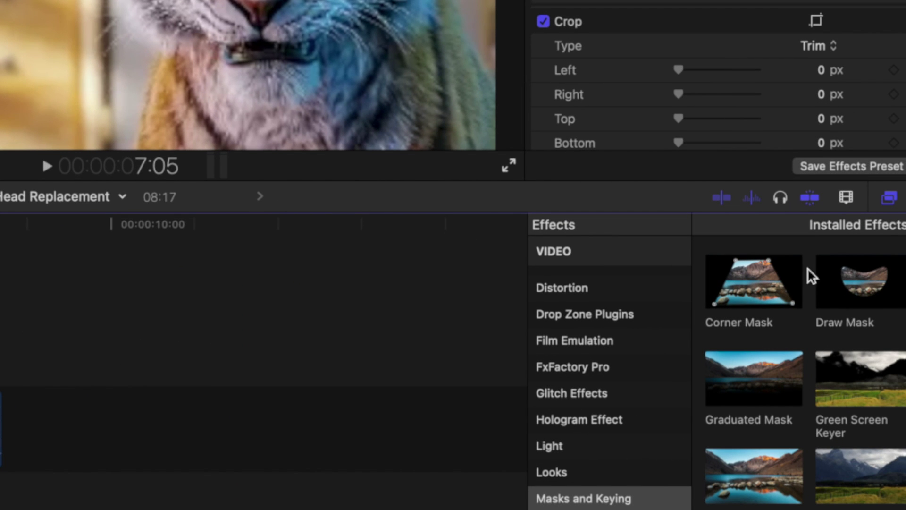
scroll(641, 359, up, 10)
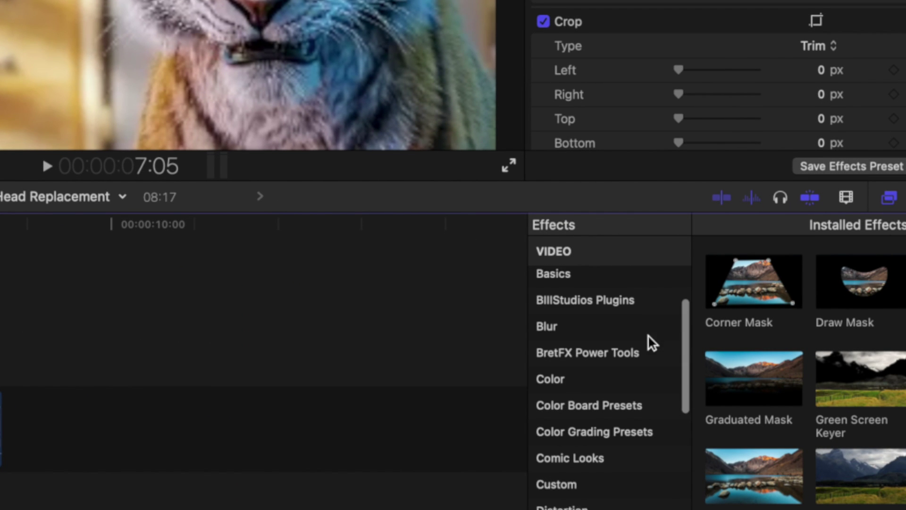
click(616, 324)
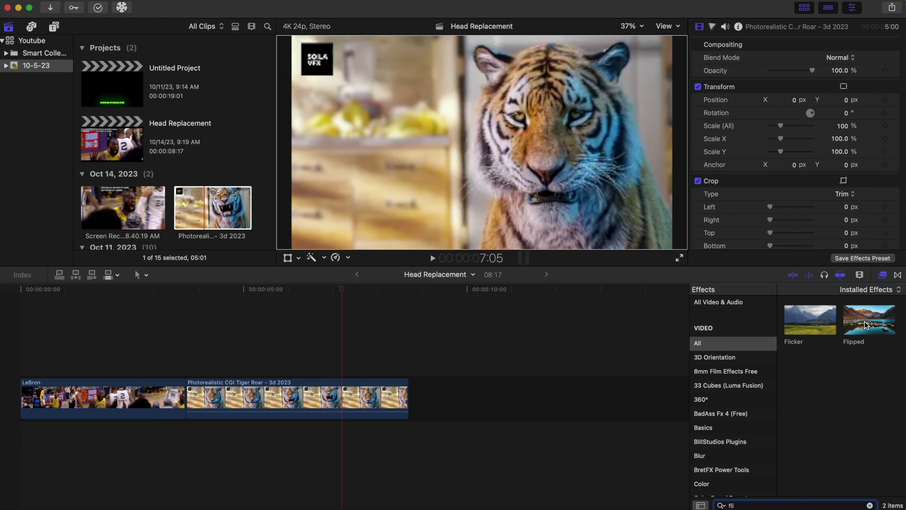
drag(866, 325, 382, 402)
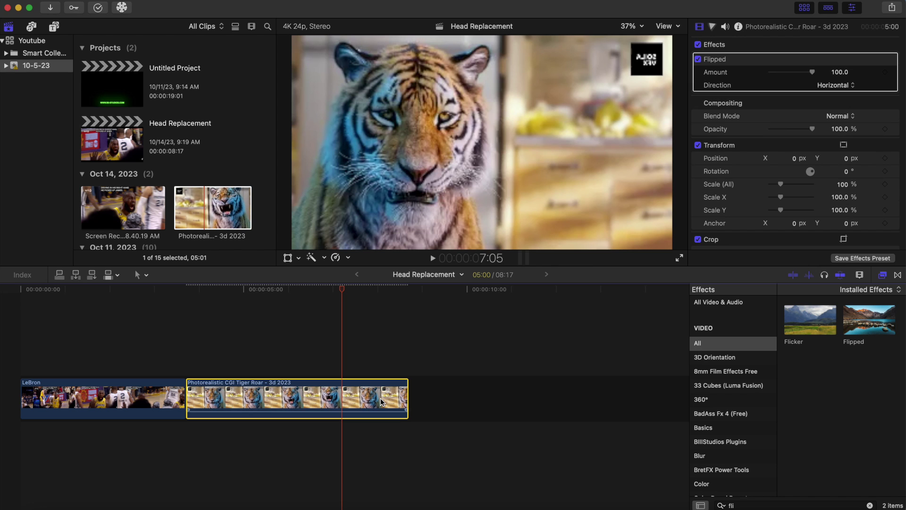
click(96, 370)
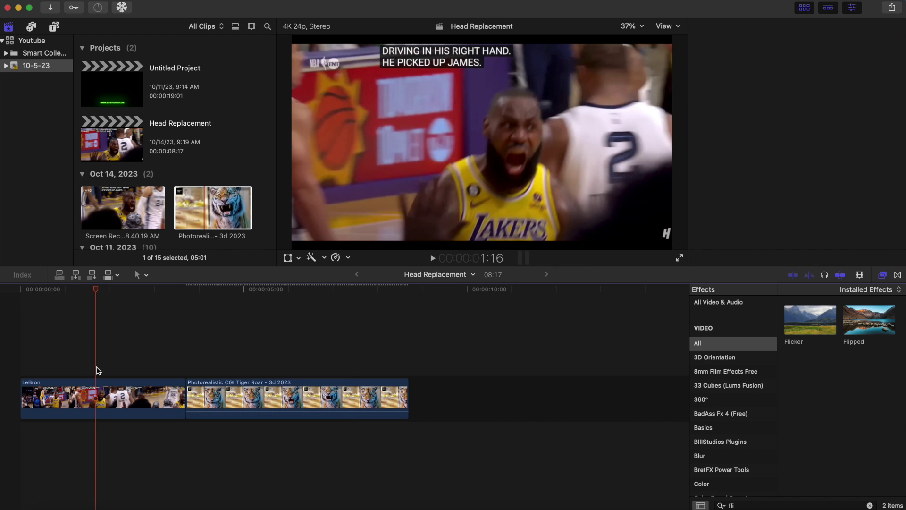
Step: Add the Draw Mask effect from Masks and Keying to the tiger clip
click(226, 373)
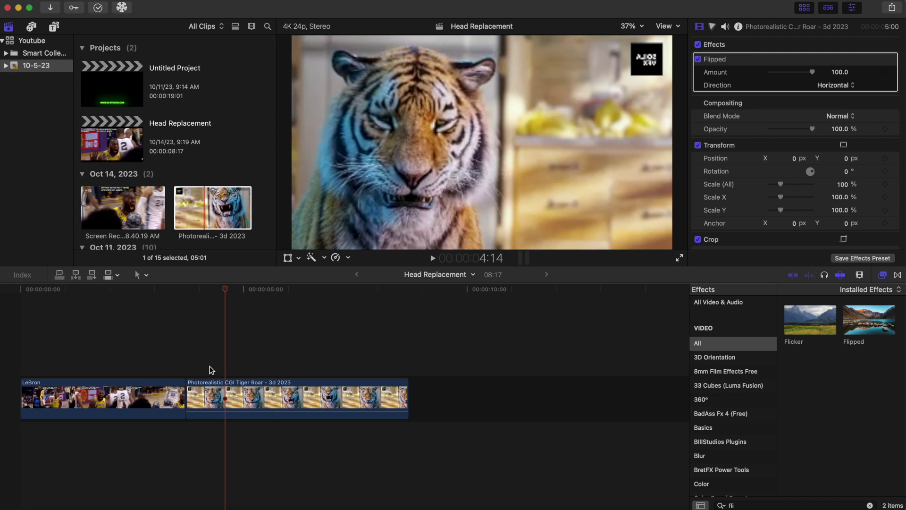
click(870, 505)
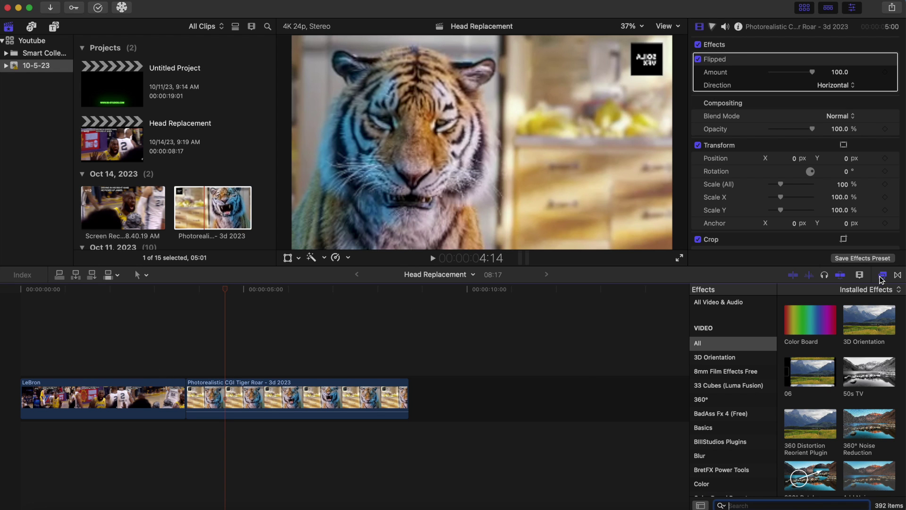
scroll(732, 416, down, 4)
scroll(732, 417, down, 5)
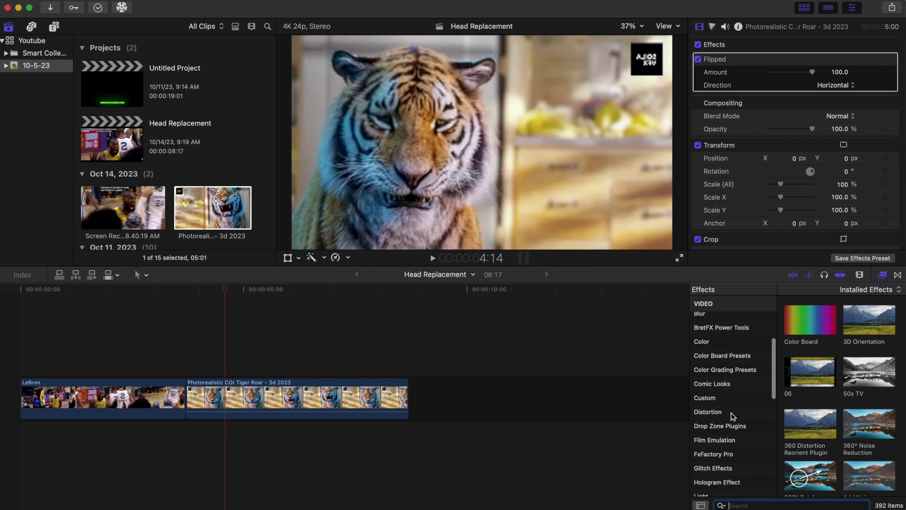
click(727, 460)
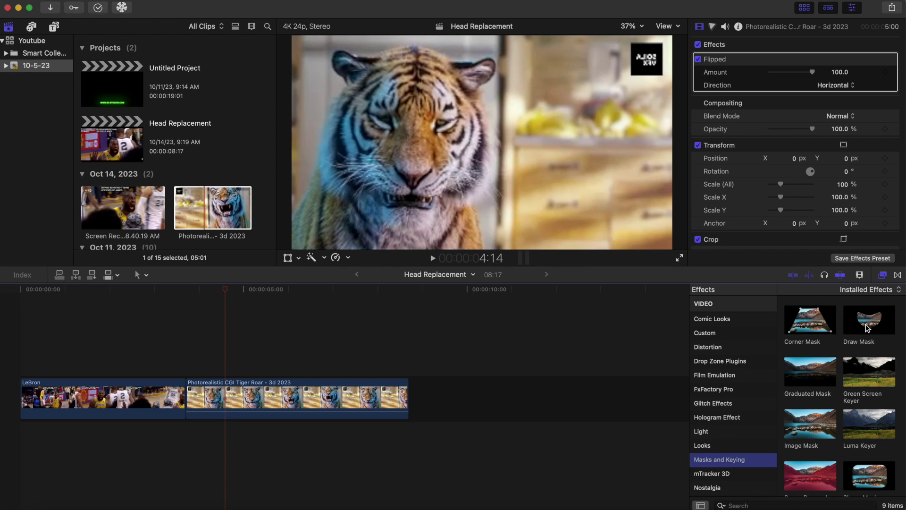
drag(863, 326, 332, 405)
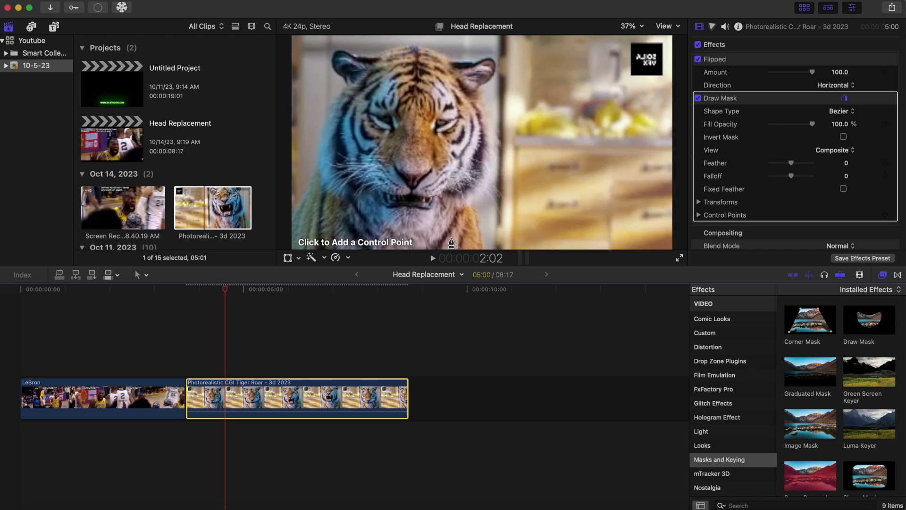
Step: Start a Bezier mask outline around the tiger's head, from its cheek across the top
drag(456, 234, 502, 183)
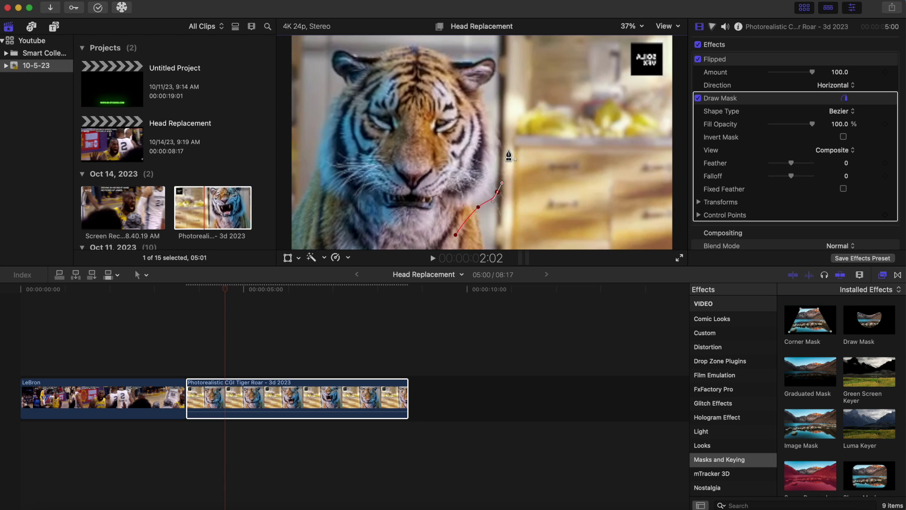
drag(508, 150, 442, 40)
click(409, 36)
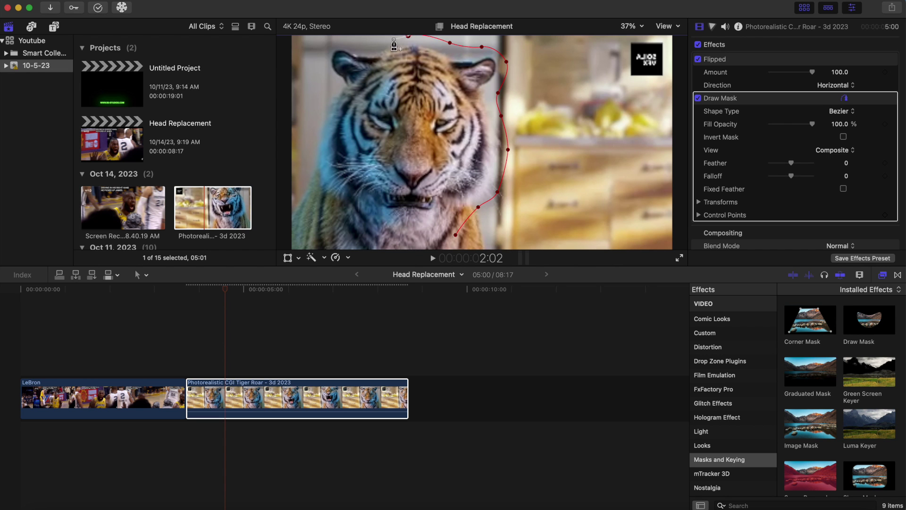
click(362, 44)
click(330, 45)
click(325, 72)
click(325, 98)
Step: Close the mask around the tiger's left side and jaw, then shift the clip cut about two seconds
click(315, 130)
click(311, 170)
click(319, 209)
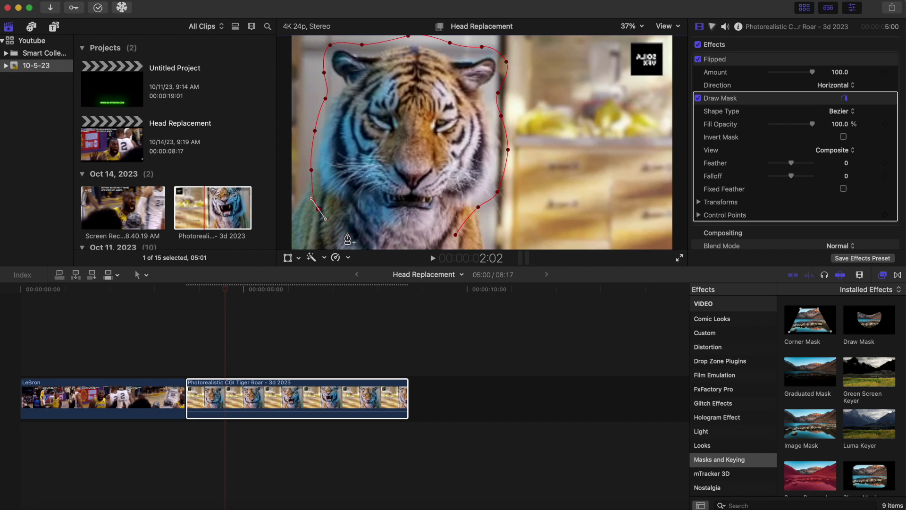
click(347, 234)
click(369, 248)
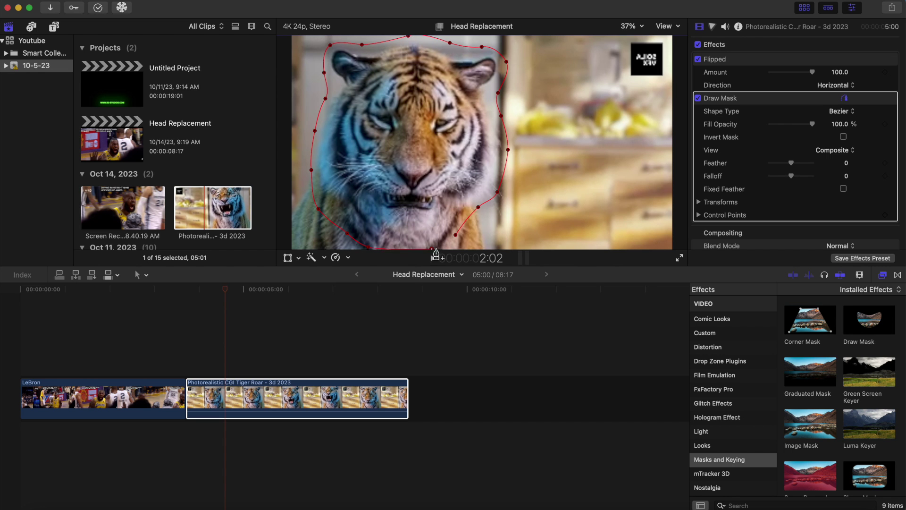
click(455, 235)
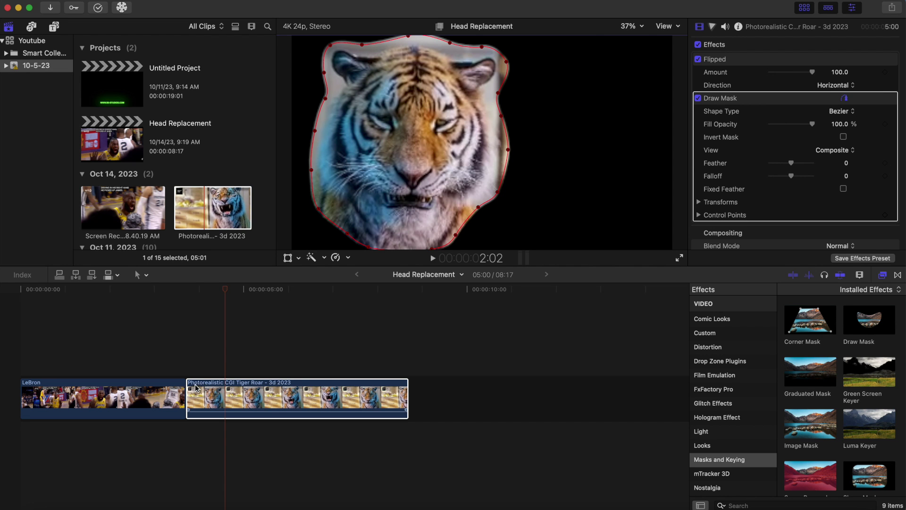
drag(187, 390, 282, 389)
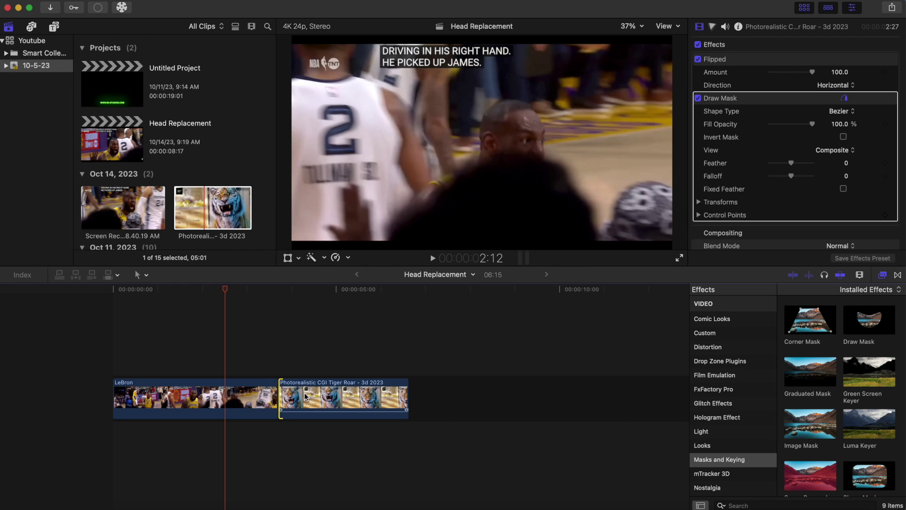
Step: Connect the masked tiger clip above LeBron at 02:22 and extend LeBron's clip end by 10 frames
click(228, 381)
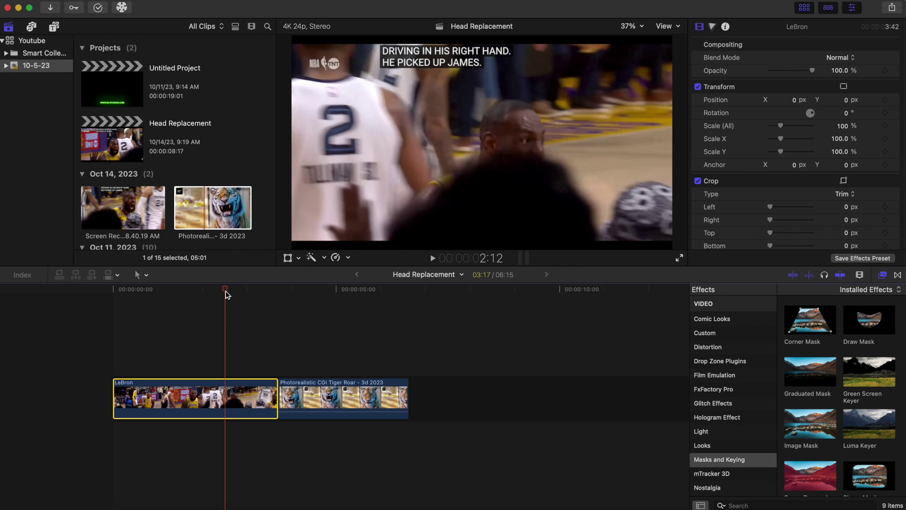
drag(226, 291, 244, 295)
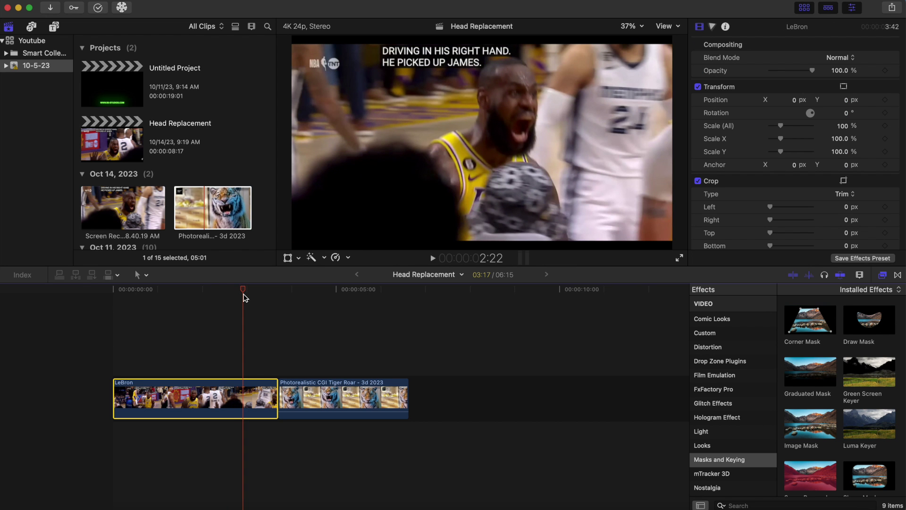
drag(302, 389, 269, 345)
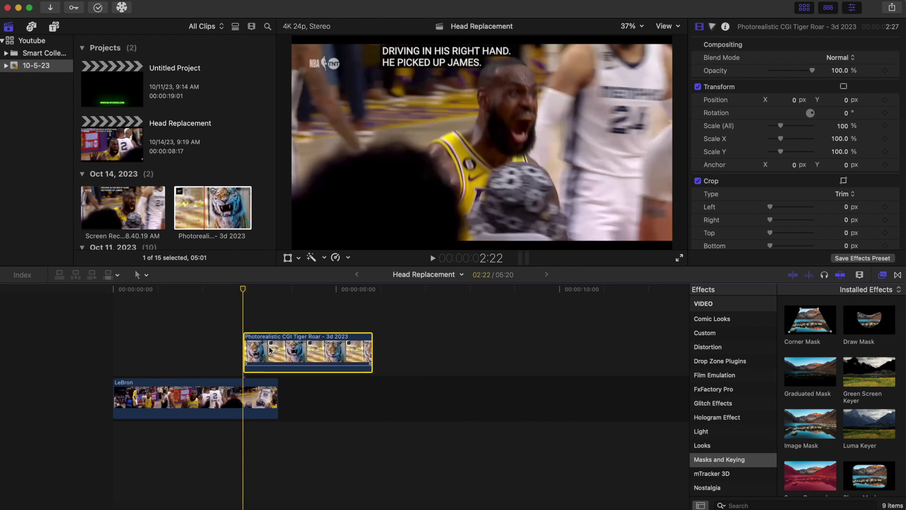
double_click(274, 394)
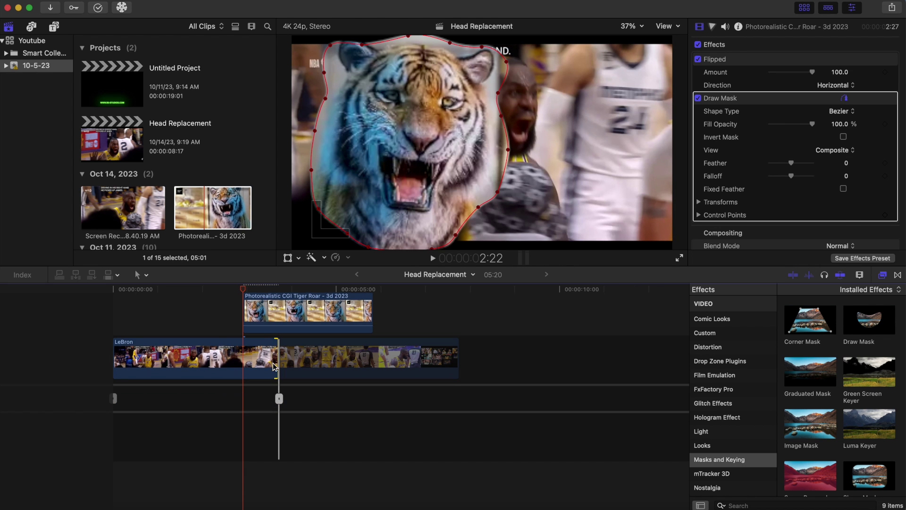
double_click(278, 399)
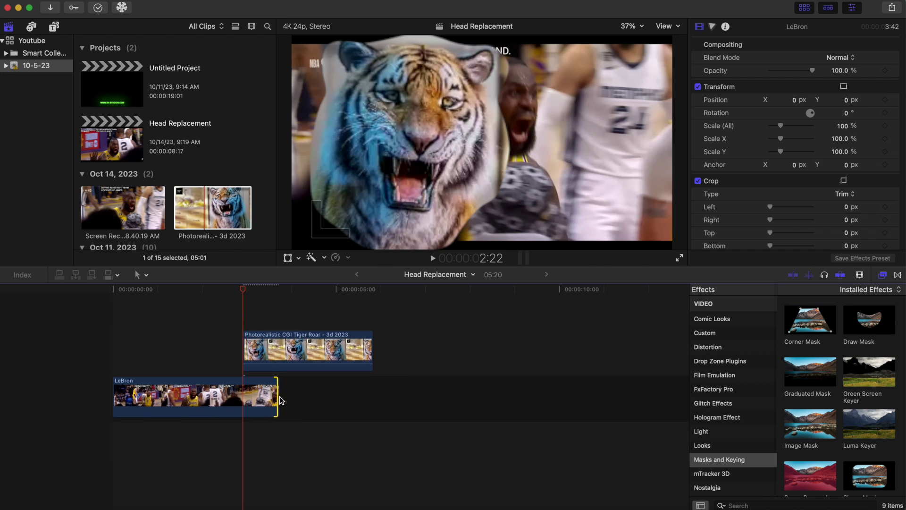
drag(276, 393, 310, 399)
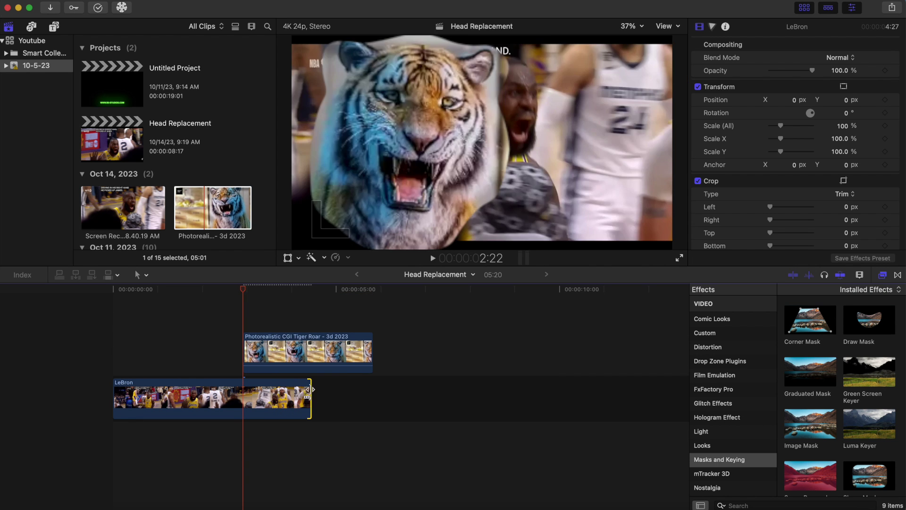
Step: Scale the tiger head to 60%, rotate it 7°, and move it onto LeBron's head
click(275, 358)
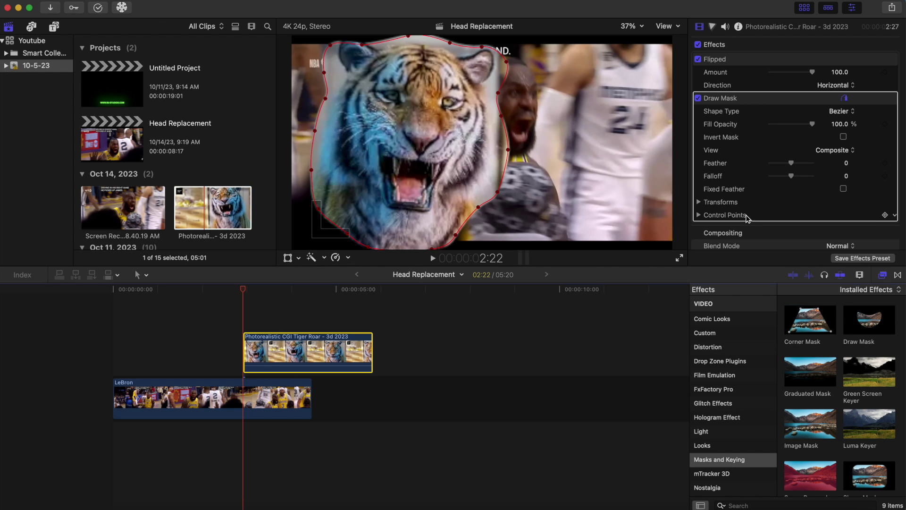
scroll(762, 213, down, 5)
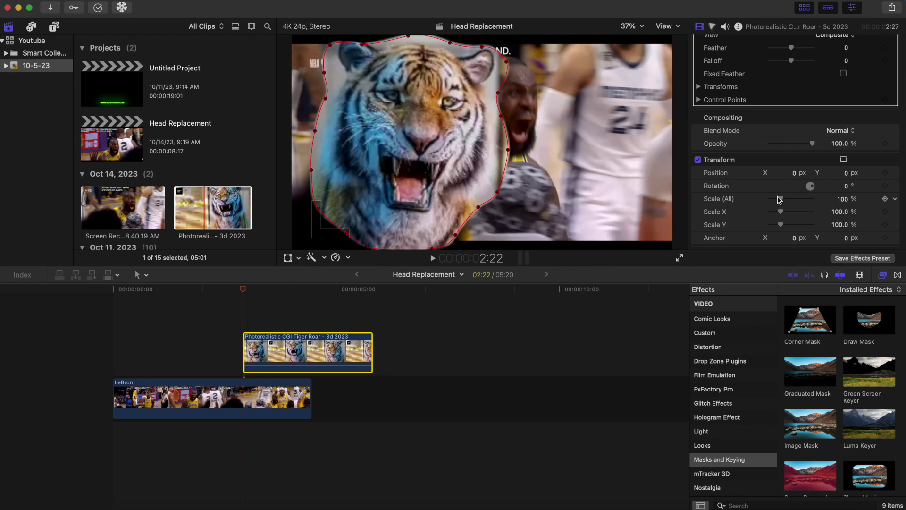
drag(785, 201, 782, 203)
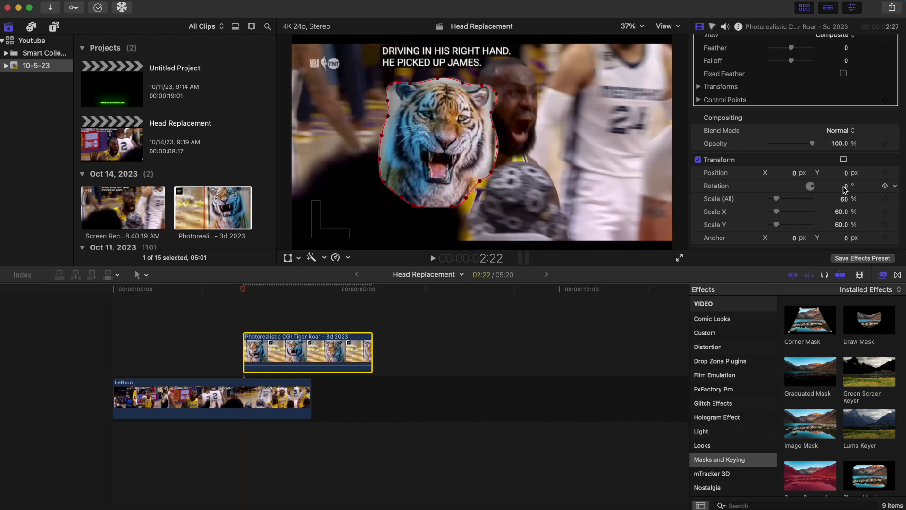
drag(846, 186, 845, 185)
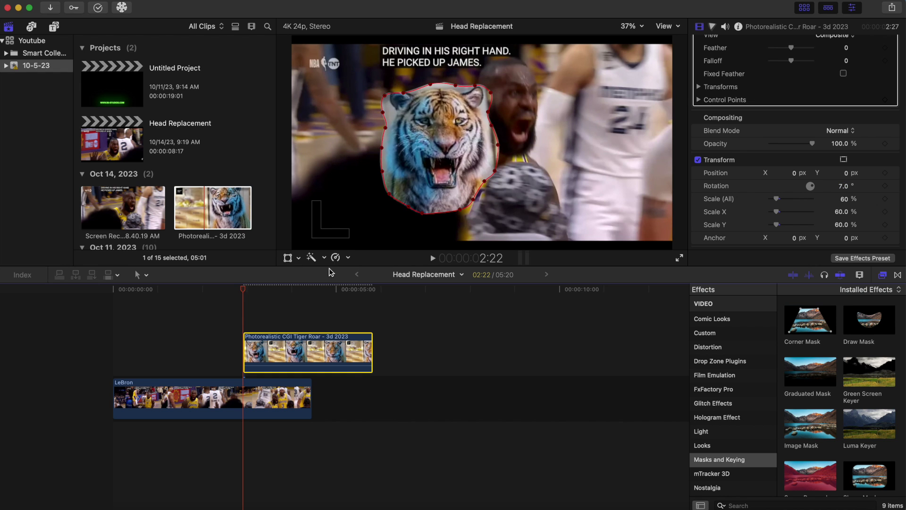
click(287, 257)
drag(429, 160, 495, 128)
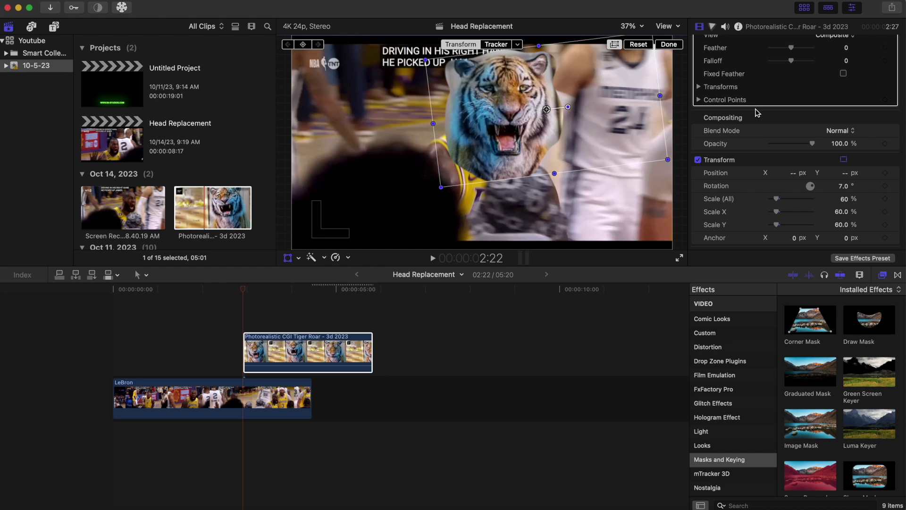
scroll(757, 112, up, 3)
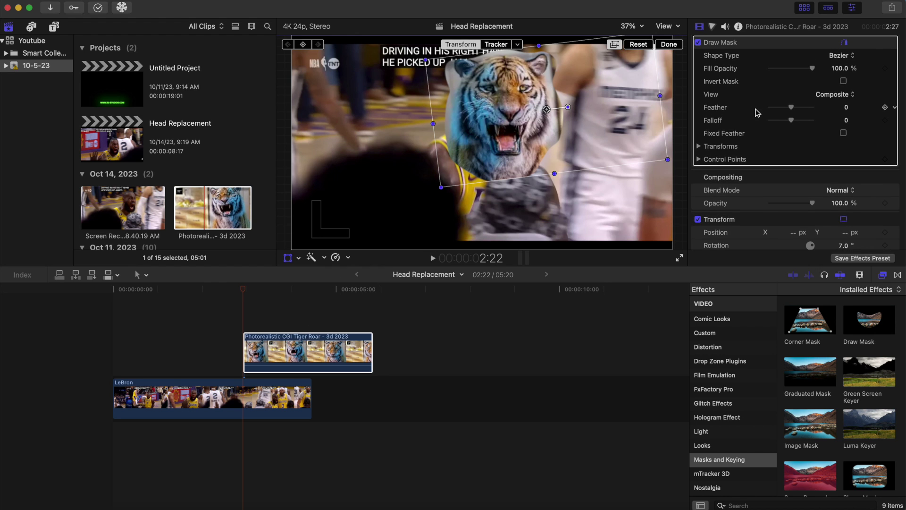
Step: Feather the tiger's Draw Mask edge to -37 and view the clip's audio settings
scroll(758, 113, up, 2)
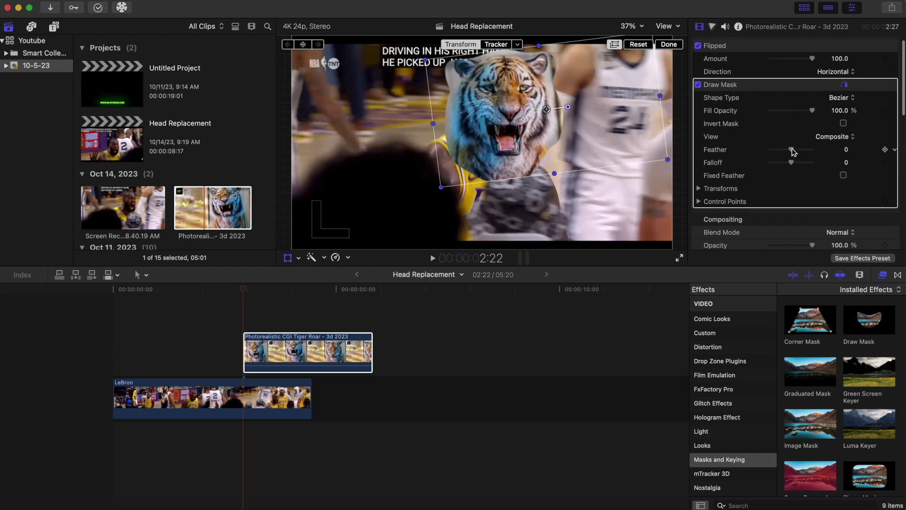
drag(794, 151, 788, 153)
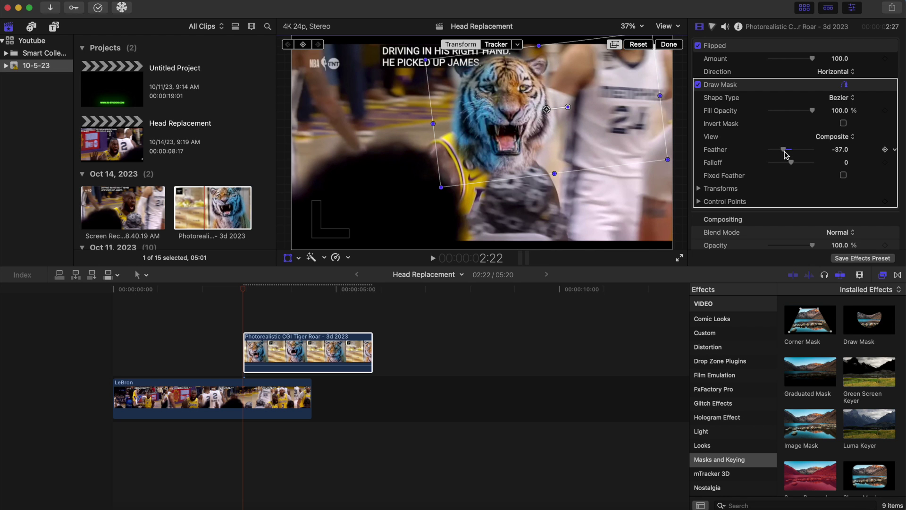
click(726, 27)
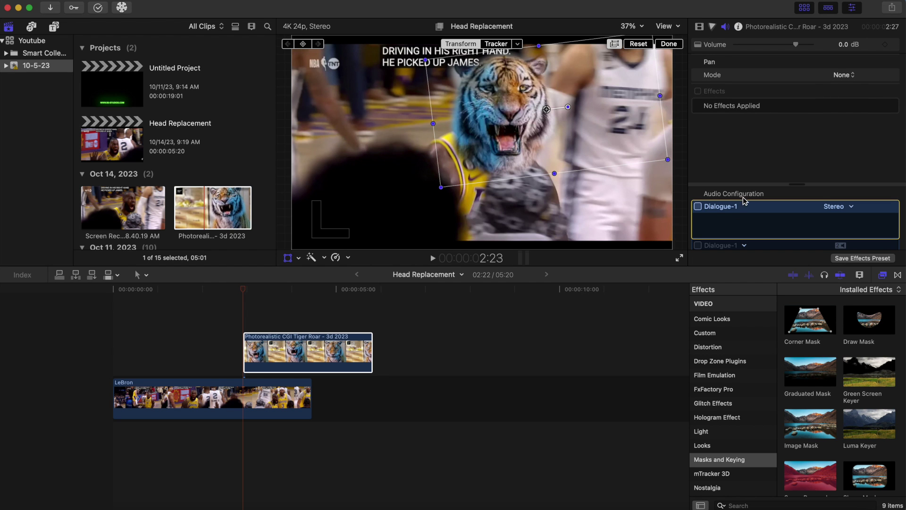
Step: Rescale the tiger head to 56% and move it to 582.8 × 339.6 px over LeBron's face
key(ctrl+shift+Tab)
scroll(753, 149, down, 5)
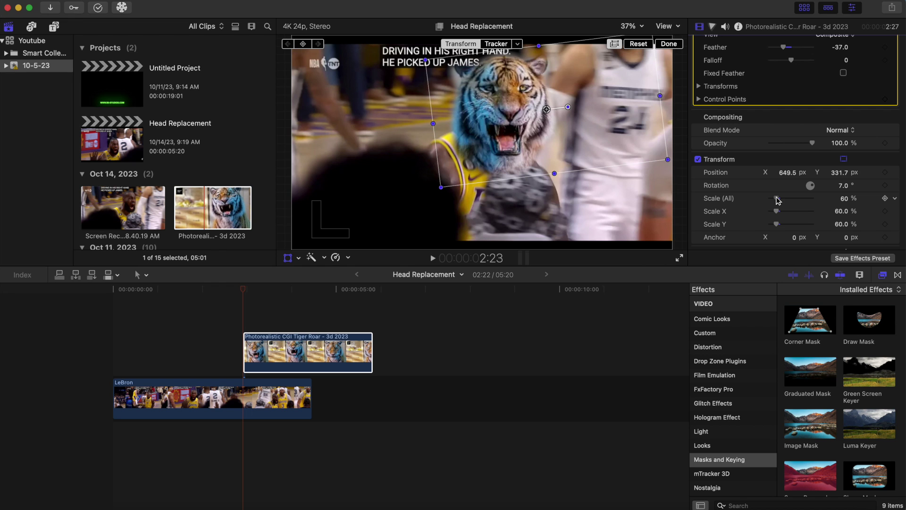
drag(778, 200, 775, 200)
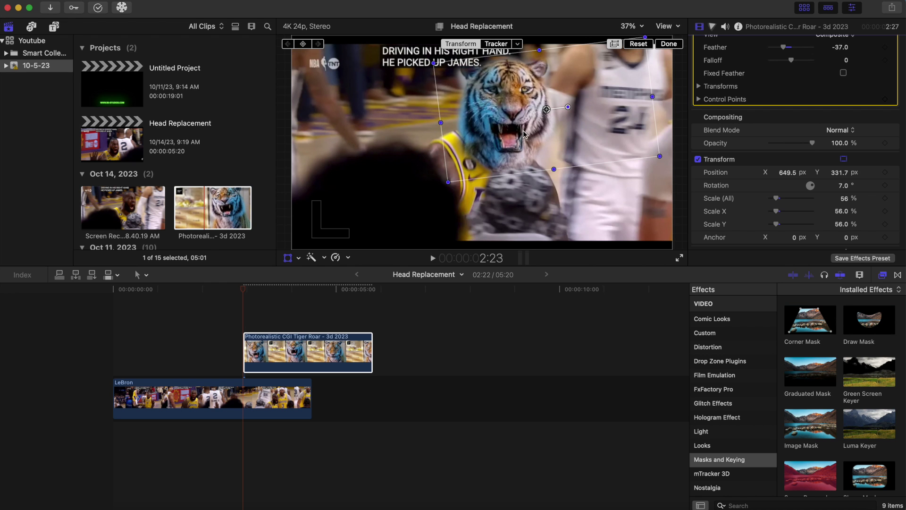
drag(522, 127, 515, 127)
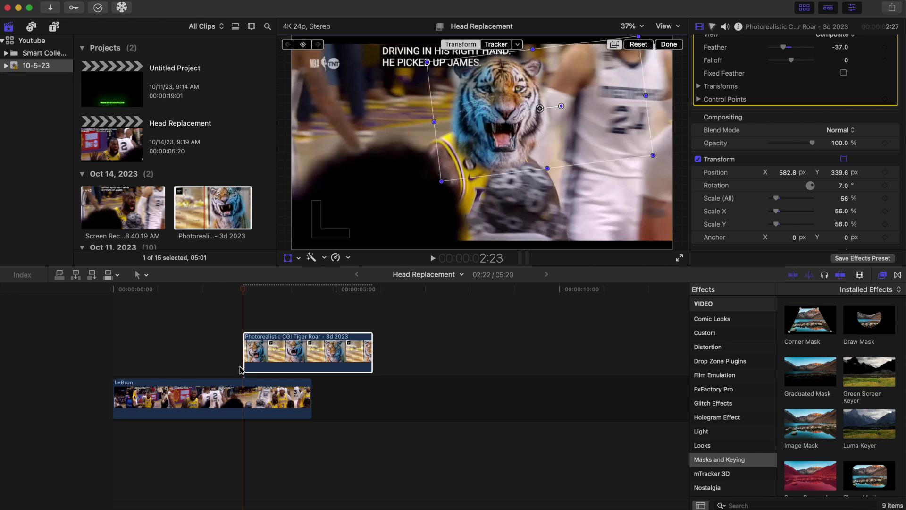
key(shift+slash)
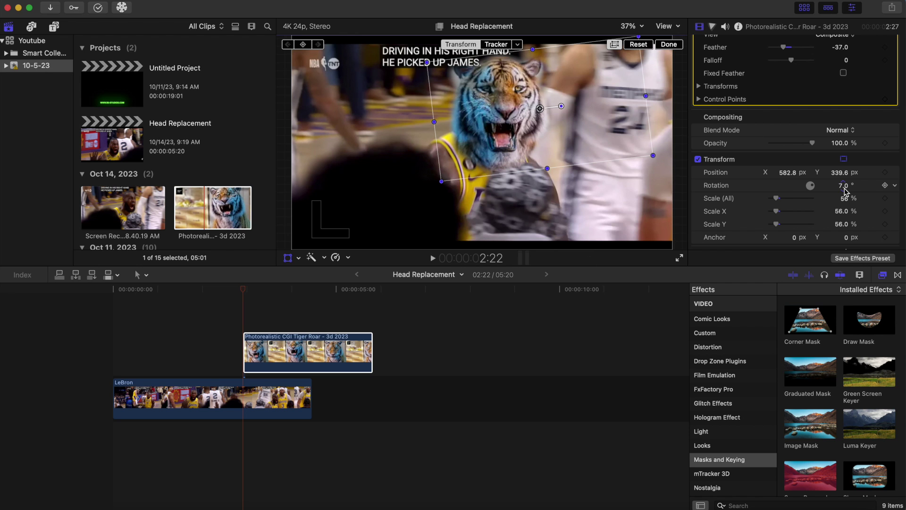
Step: Add position and scale keyframes, then move the tiger head onto LeBron's head a frame later
click(885, 173)
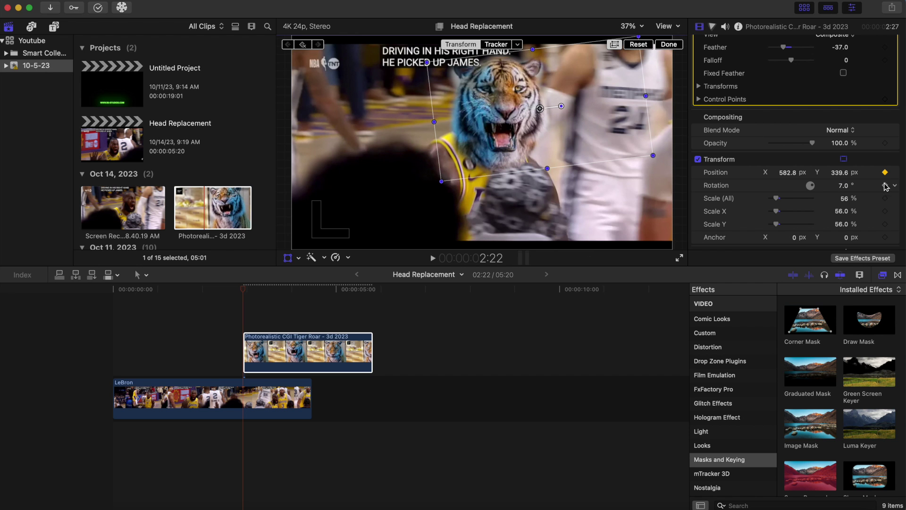
click(885, 198)
click(242, 289)
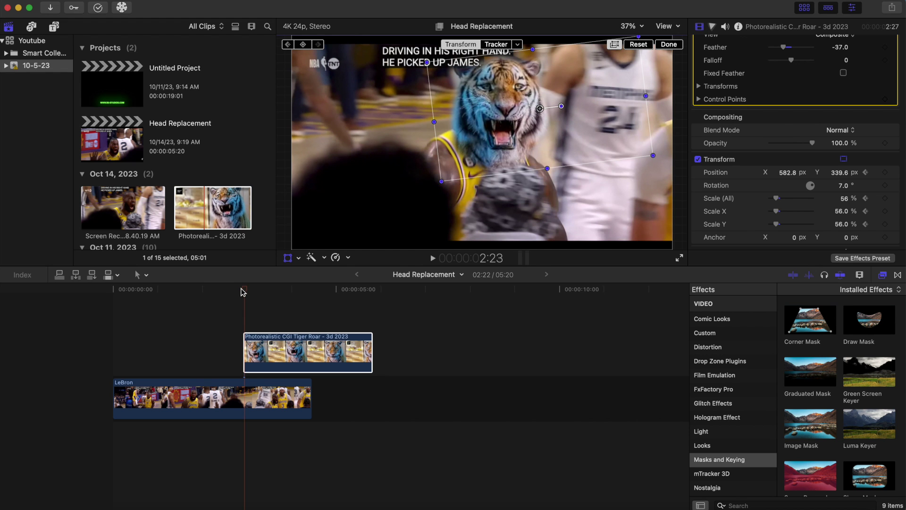
key(Right)
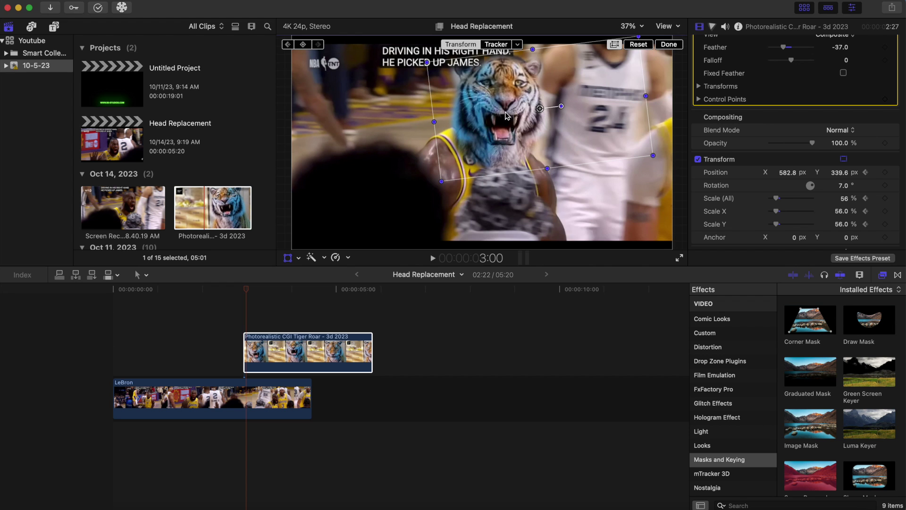
drag(506, 115, 511, 107)
Step: Step ahead frame by frame, nudging the tiger head down onto LeBron's head to 580.8 by 254.2 px
key(Right)
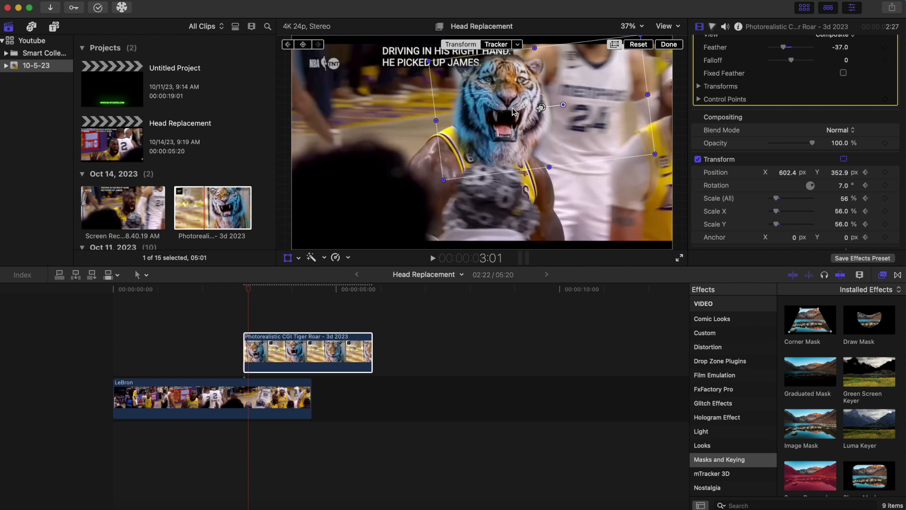
key(Right)
key(Right)
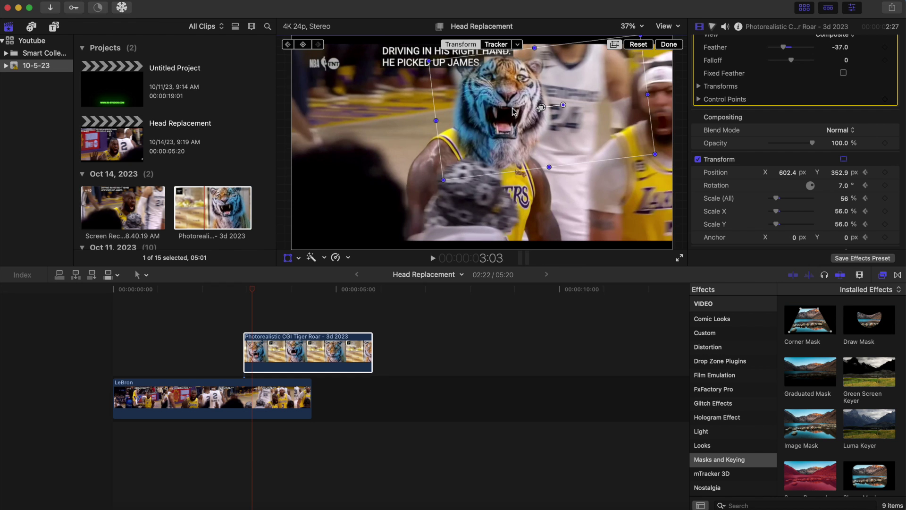
key(Right)
drag(513, 108, 491, 163)
key(Right)
key(Right)
key(Right)
key(Right)
key(Right)
key(Right)
key(Right)
key(Right)
key(Right)
key(Right)
key(Right)
key(Left)
key(Left)
key(Left)
key(Left)
key(Left)
key(Left)
key(Left)
key(Left)
key(Left)
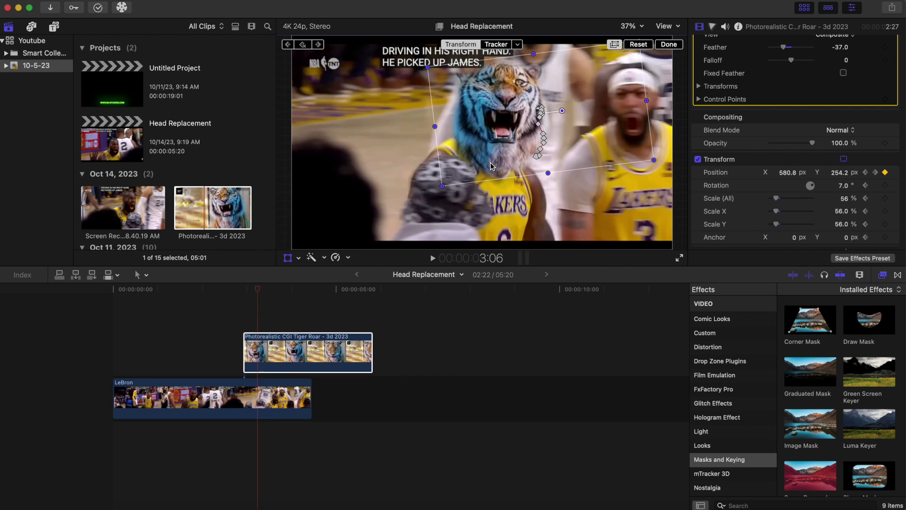
key(Right)
key(Right)
key(Right)
key(Right)
key(Right)
key(Right)
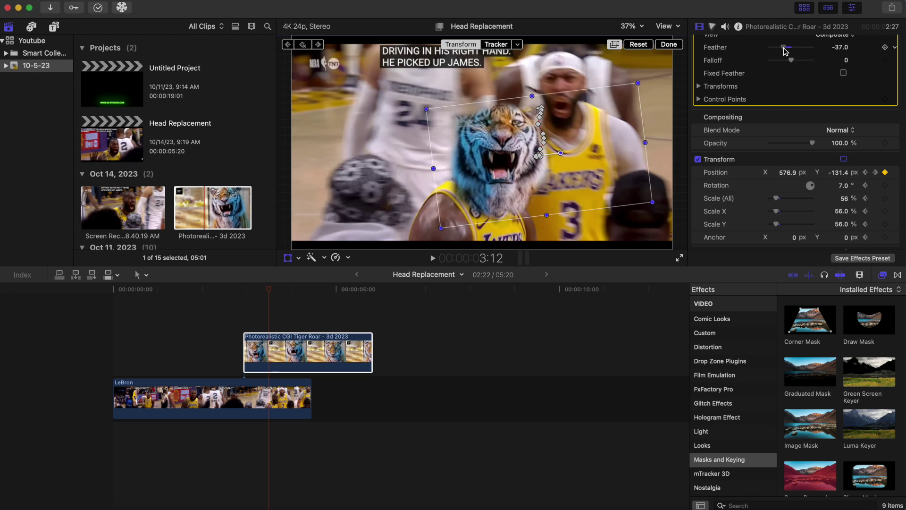
Step: Lower the mask feathering to -28 and step back and forth through frames to check the tracking
drag(784, 51, 787, 52)
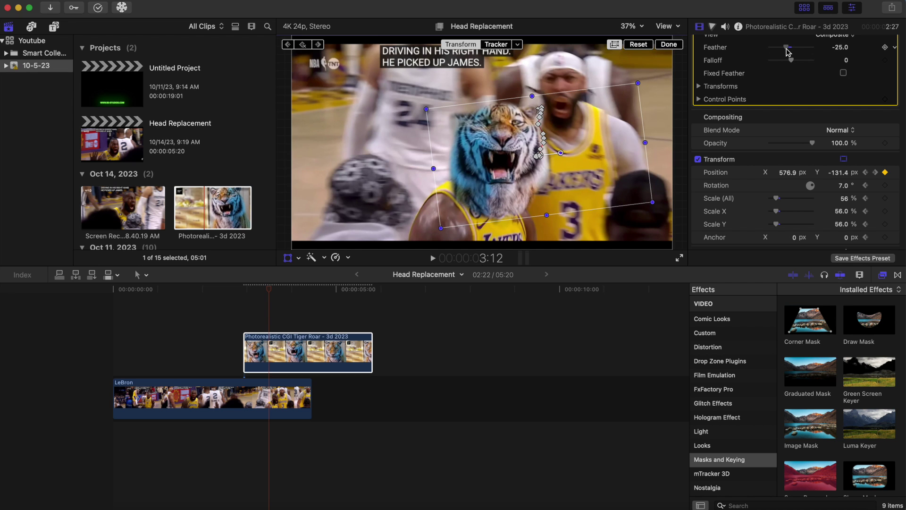
click(429, 234)
key(Right)
key(Right)
key(Right)
key(Right)
key(Right)
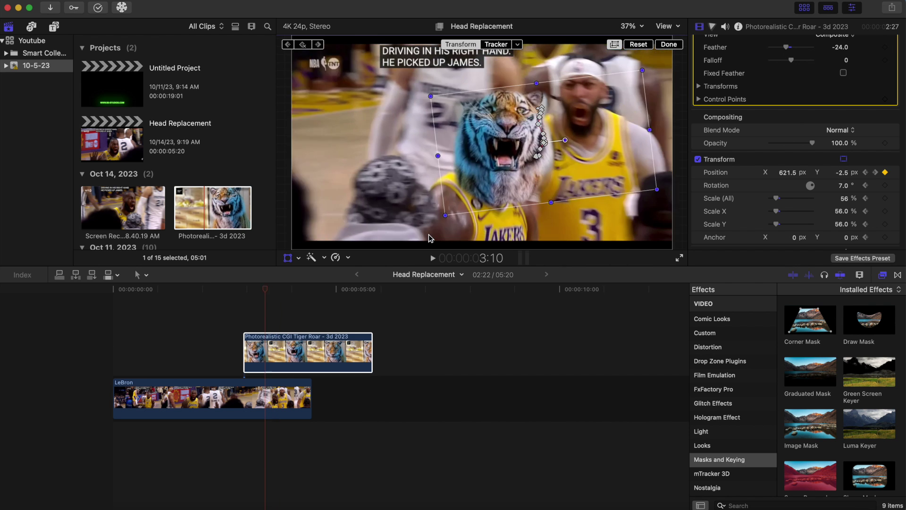
key(Left)
key(Left)
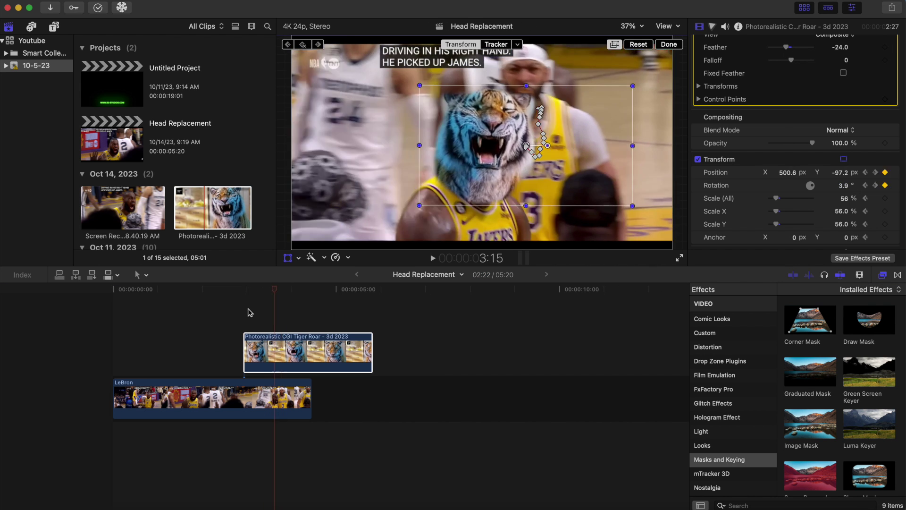
key(Right)
key(Right)
key(Right)
key(Right)
key(Right)
key(Left)
key(Left)
key(Left)
key(Left)
key(Left)
key(Right)
key(Right)
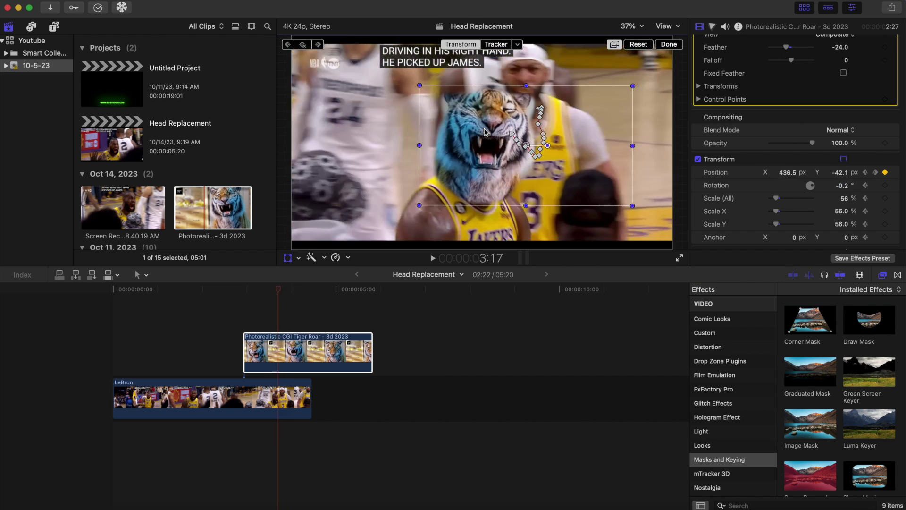
key(Left)
key(Left)
key(Left)
key(Left)
key(Left)
key(Right)
key(Right)
key(Right)
key(Right)
key(Right)
key(Right)
key(Right)
key(Right)
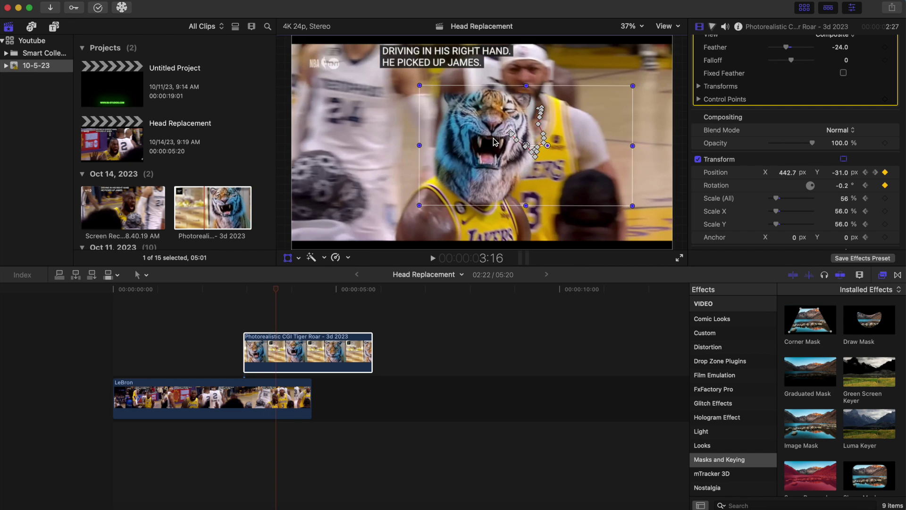
Step: Keyframe the tiger head at 382.0 by 131.9 px near 4:09, then trim the tiger clip to end with LeBron's
key(Right)
key(Right)
key(Right)
key(Right)
key(Right)
key(Right)
key(Right)
key(Right)
key(Right)
key(Right)
key(Right)
key(Right)
key(Right)
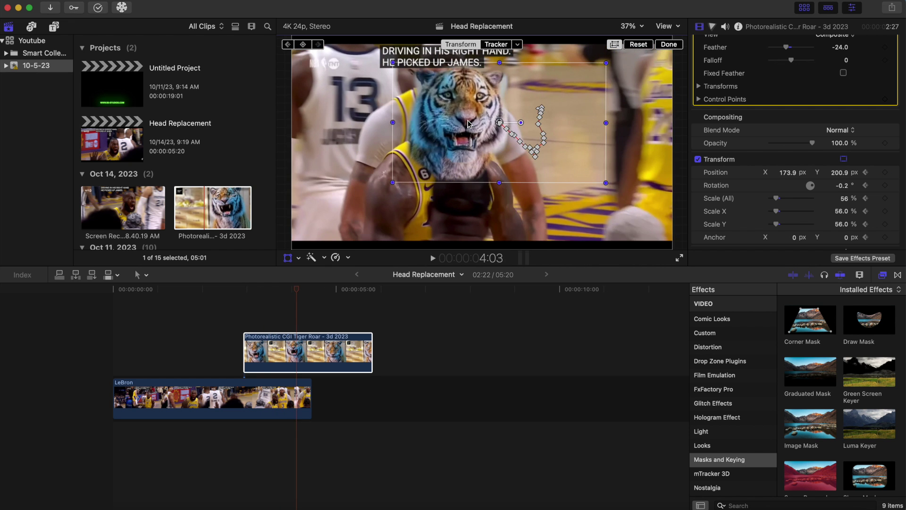
drag(469, 119, 489, 127)
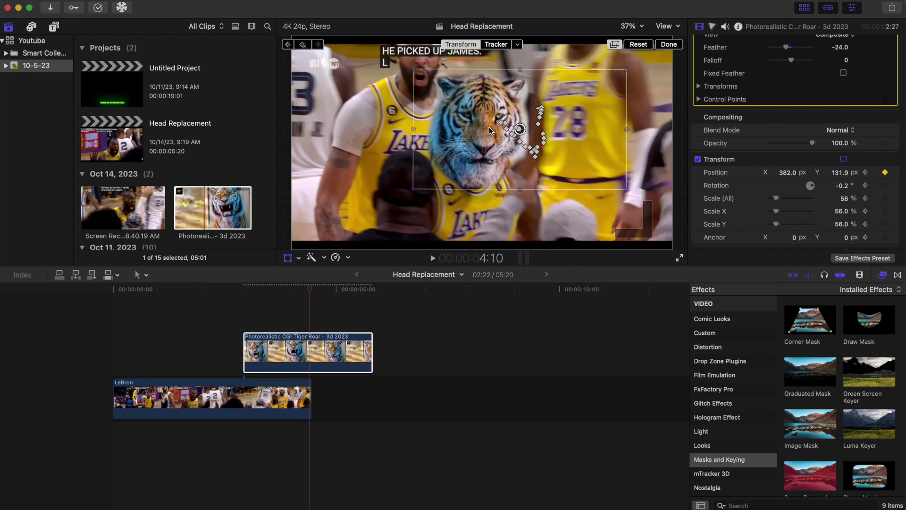
key(Right)
key(Right)
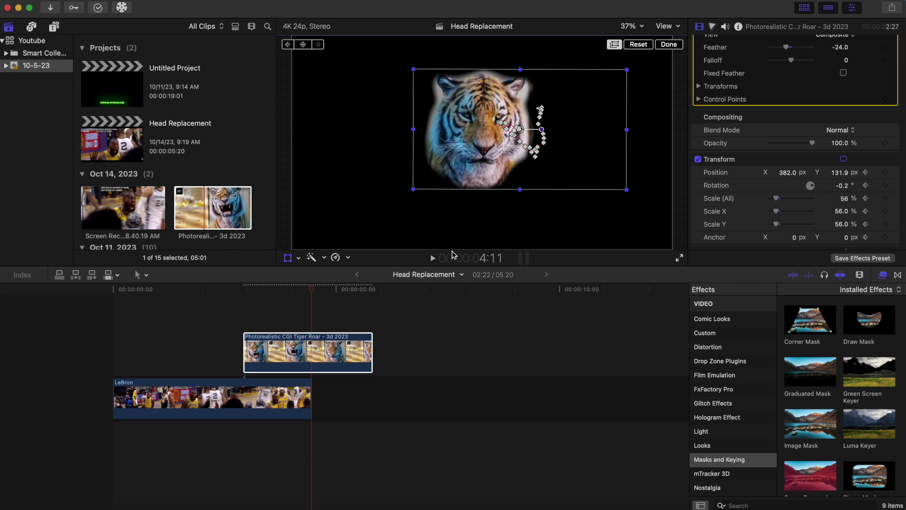
drag(369, 349, 311, 350)
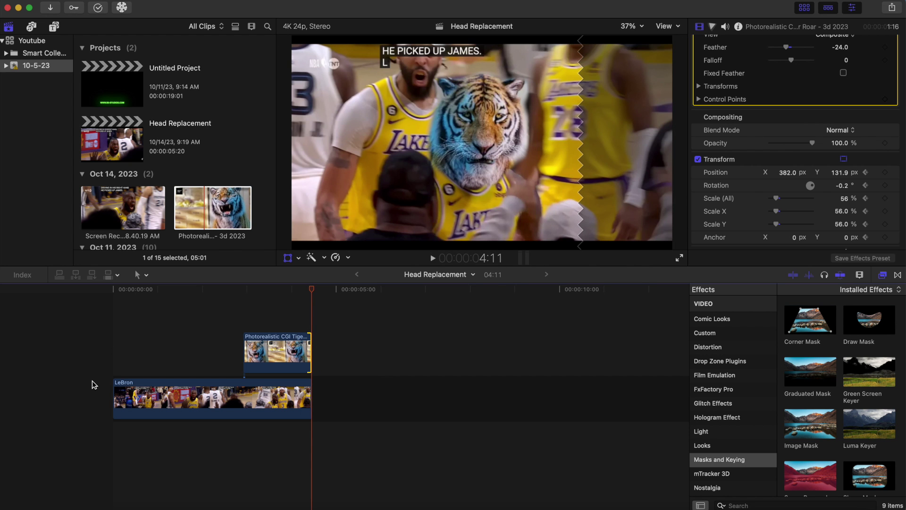
Step: Play the edit from the start and from 2:16, then drop a Cross Dissolve onto the tiger clip
click(108, 339)
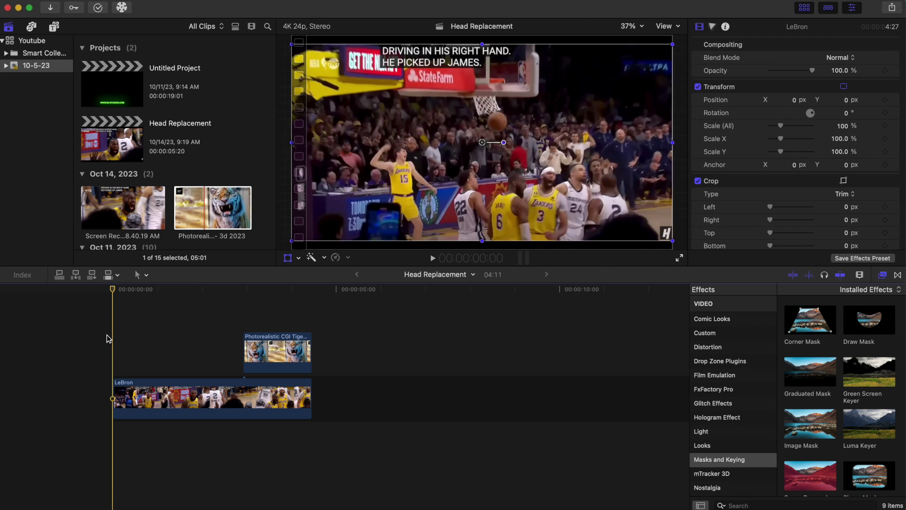
key(space)
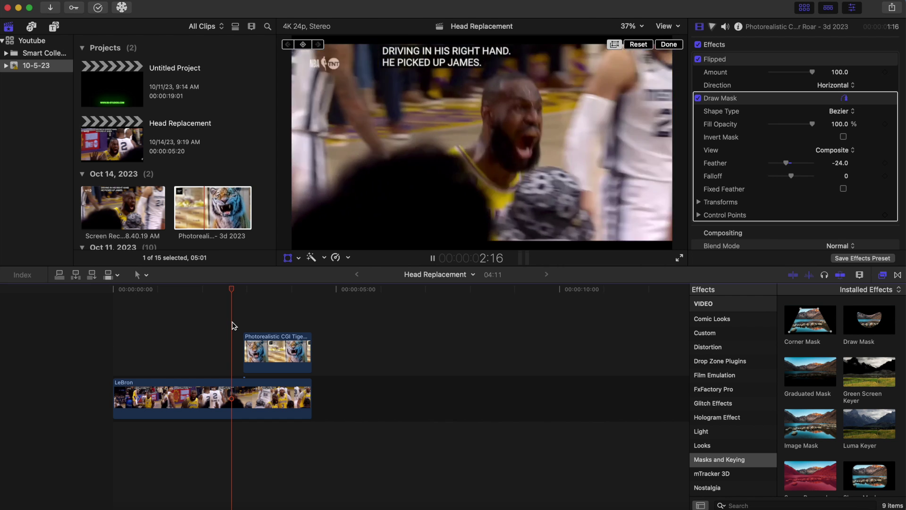
key(space)
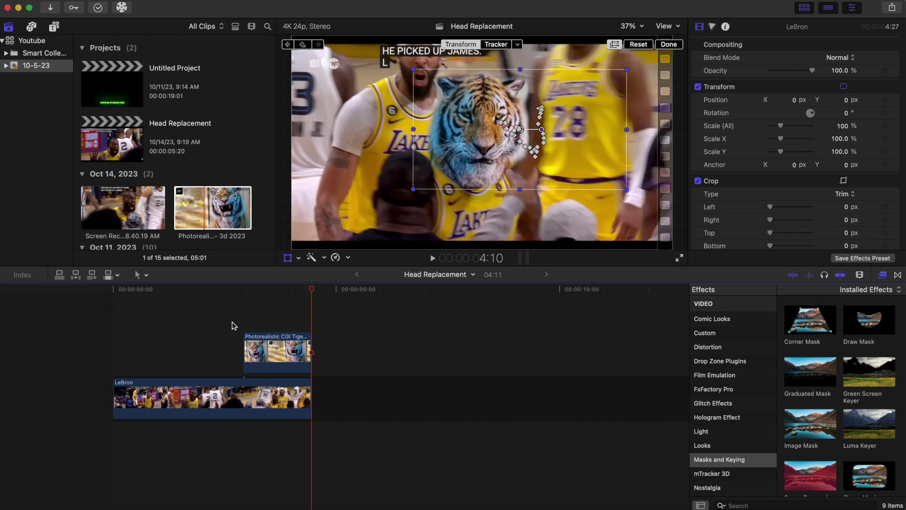
click(898, 275)
drag(814, 325, 276, 350)
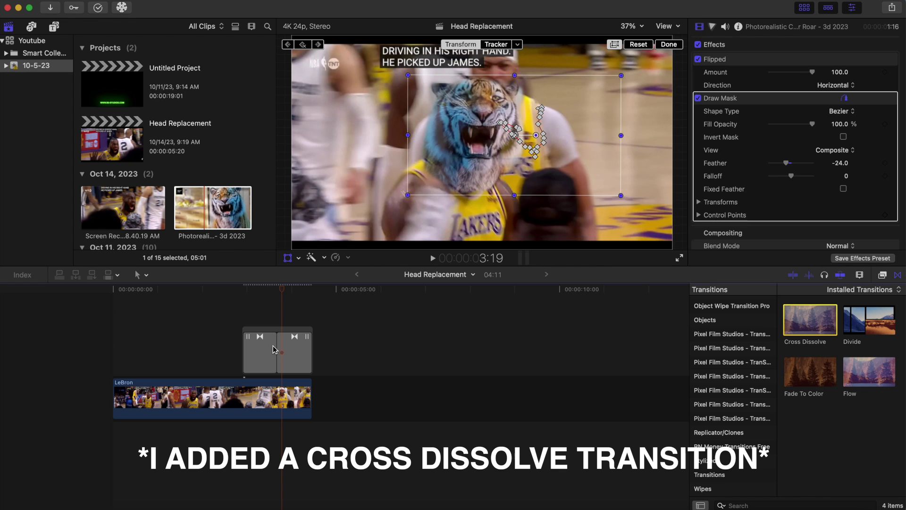
Step: Shorten the tiger clip's Cross Dissolve and play it back to preview the quicker fade
click(272, 346)
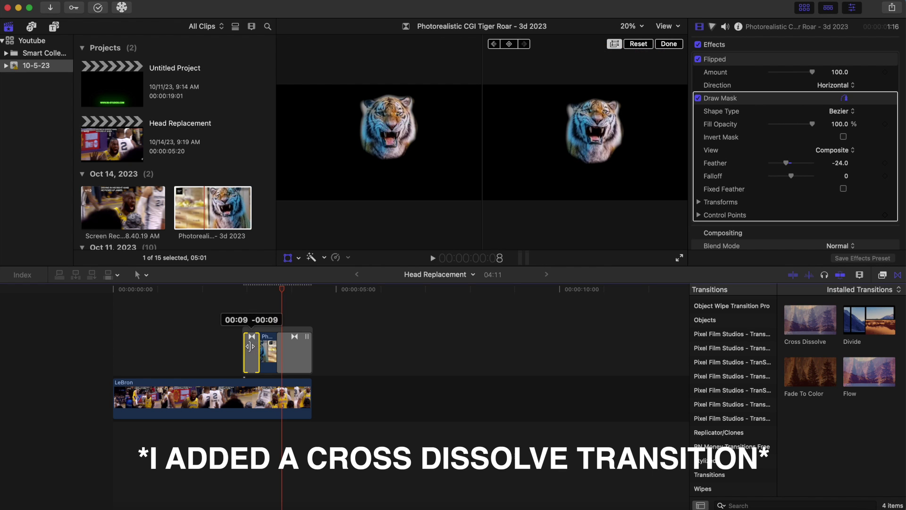
drag(249, 346, 302, 351)
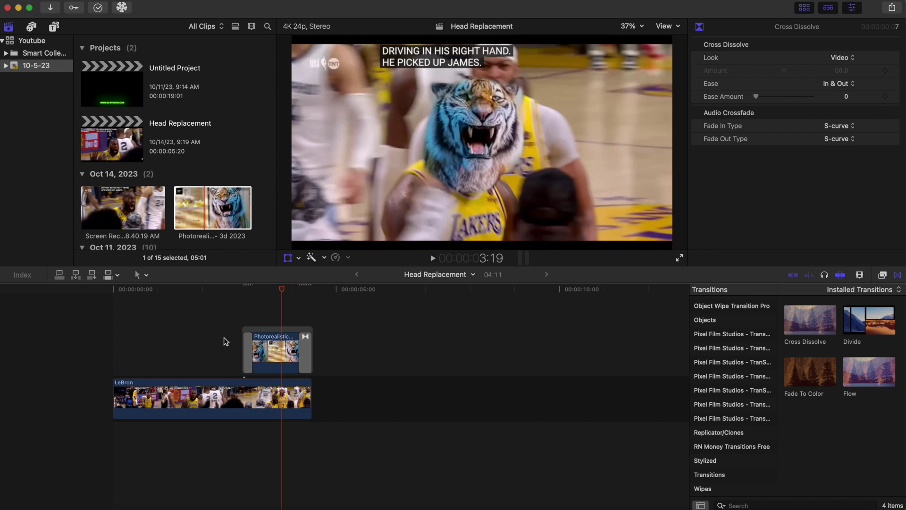
click(225, 340)
key(space)
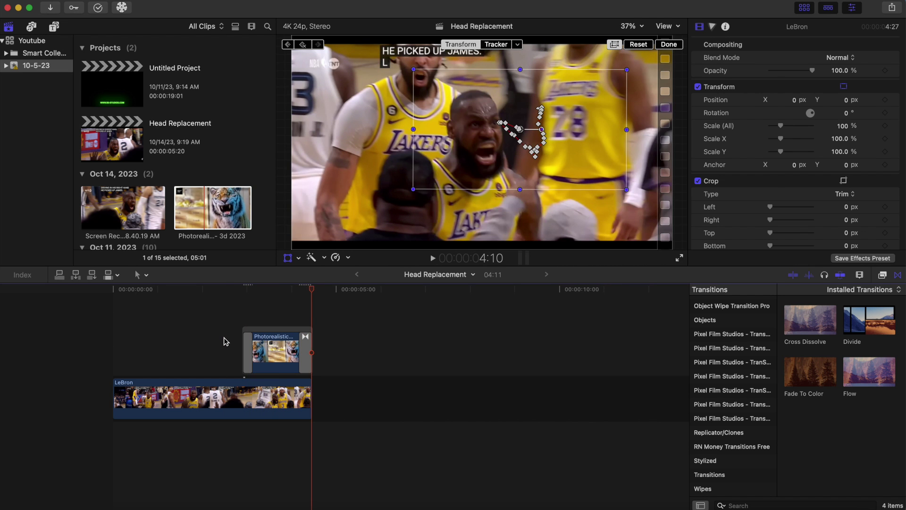
Step: Set the tiger mask's Feather to -45 and Falloff to -100, reviewing playback from 2:06
click(214, 336)
key(space)
click(291, 349)
drag(787, 163, 789, 167)
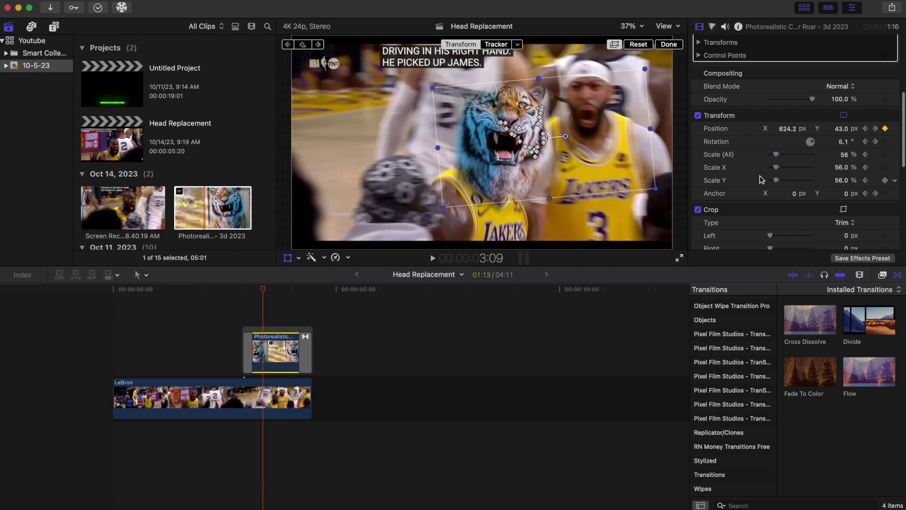
click(246, 328)
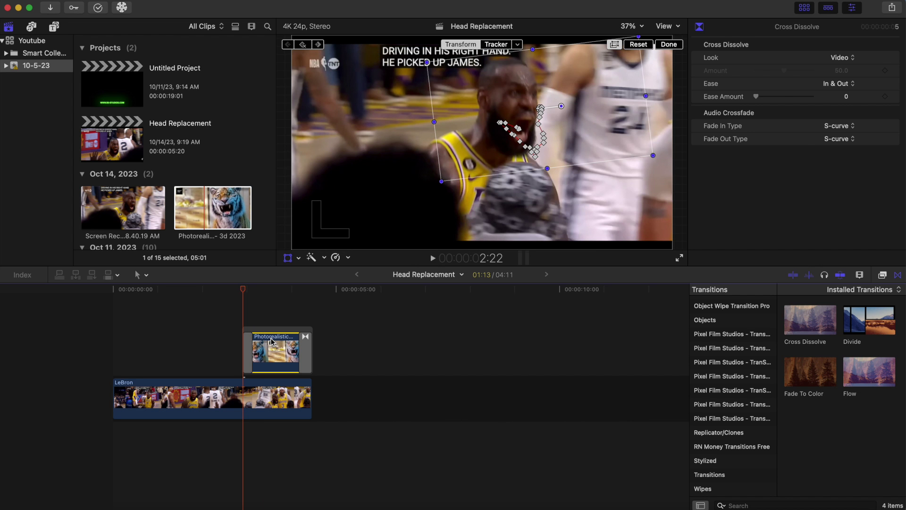
click(272, 341)
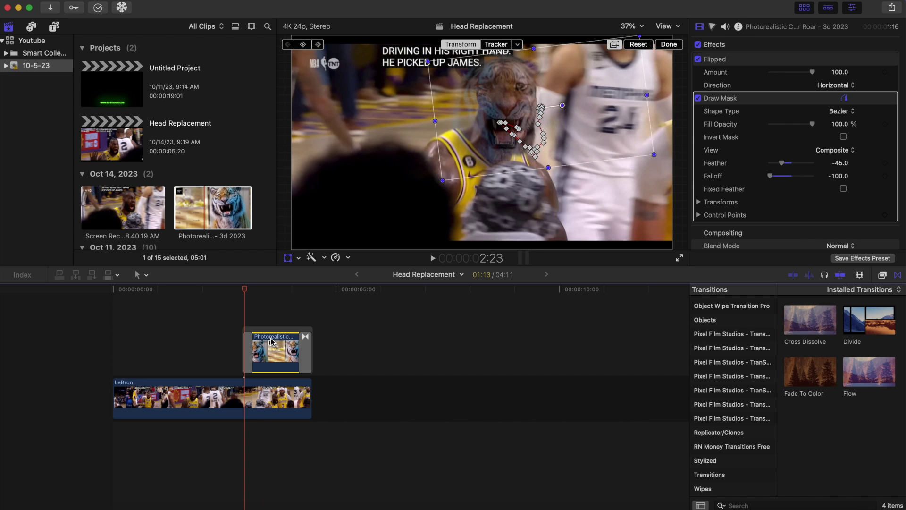
key(space)
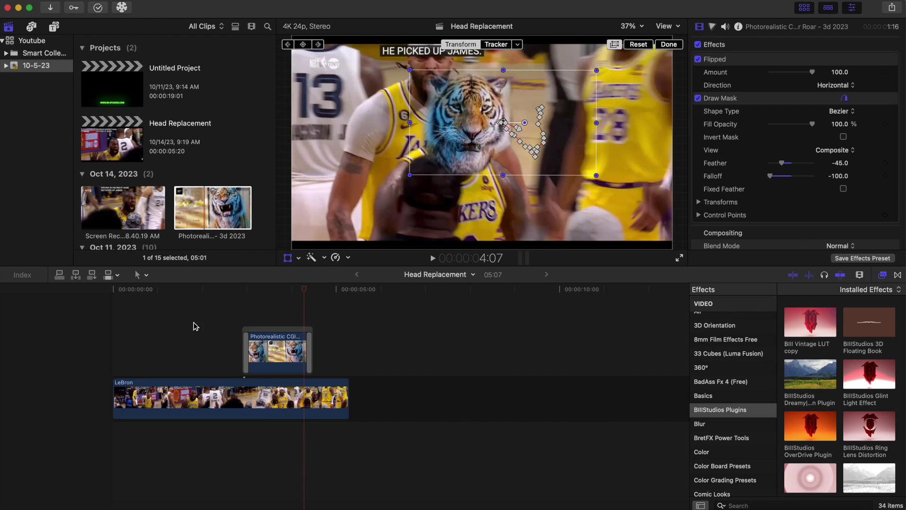
Step: Apply the BIIIStudios Glint Light Effect to the tiger clip and lower its Exposure from 2.0 to 1.0
click(224, 326)
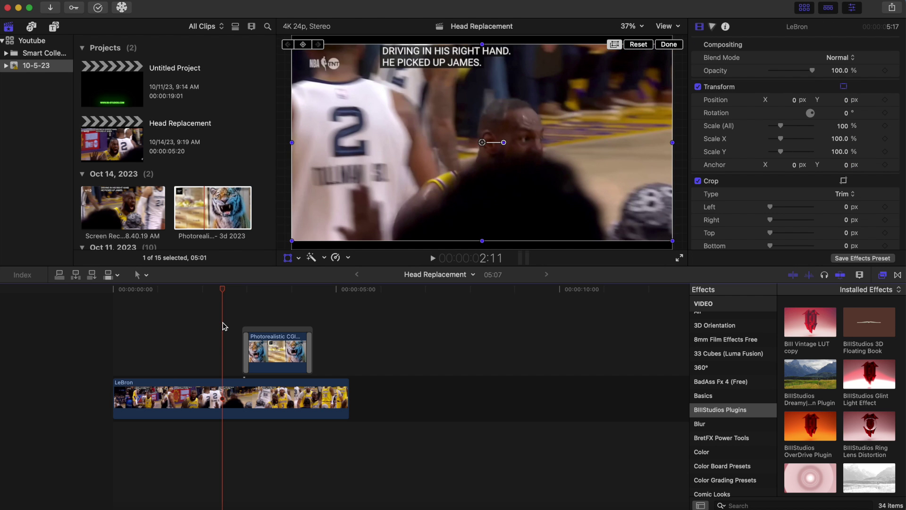
key(space)
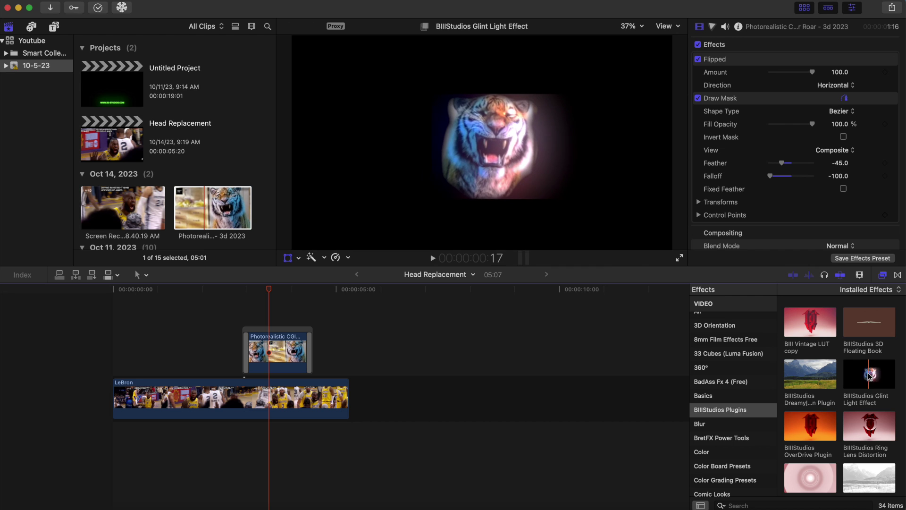
drag(871, 374, 280, 353)
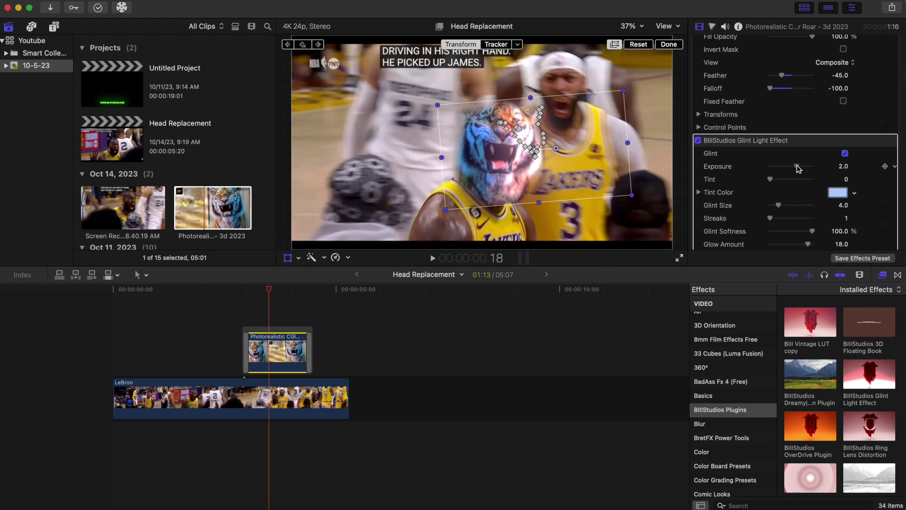
drag(798, 167, 796, 169)
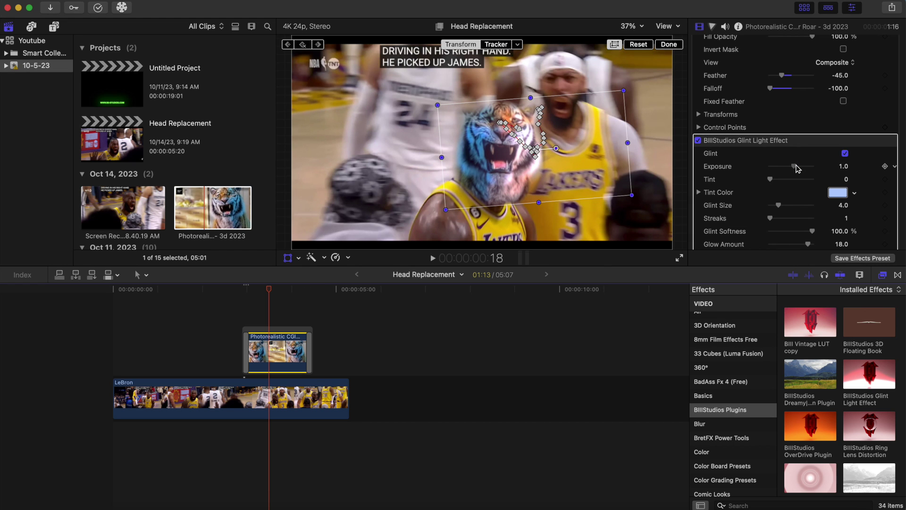
click(215, 324)
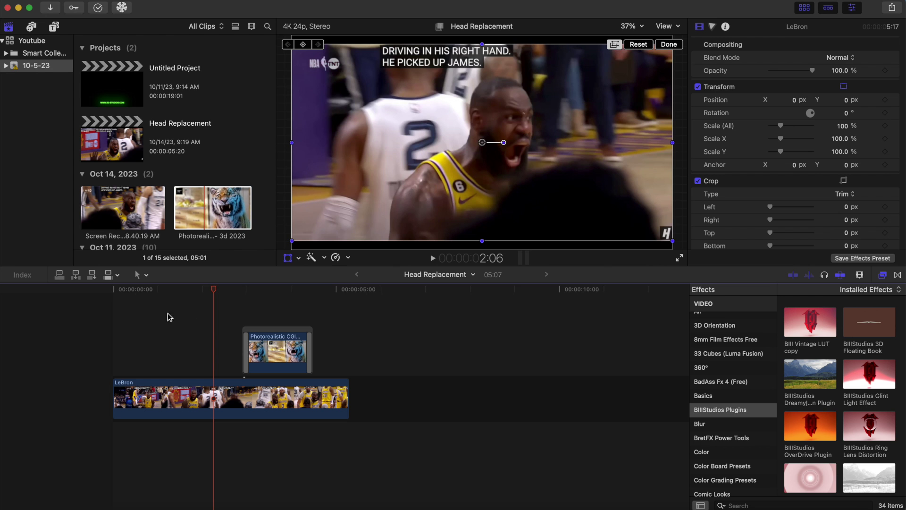
Step: Play the whole edit, check the tiger clip's glint settings, then play it in full screen
click(113, 322)
key(space)
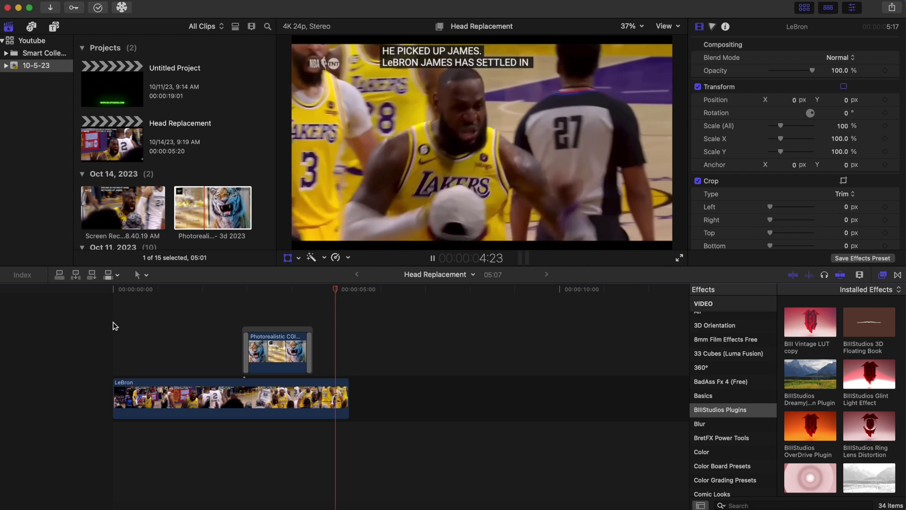
click(270, 305)
click(275, 309)
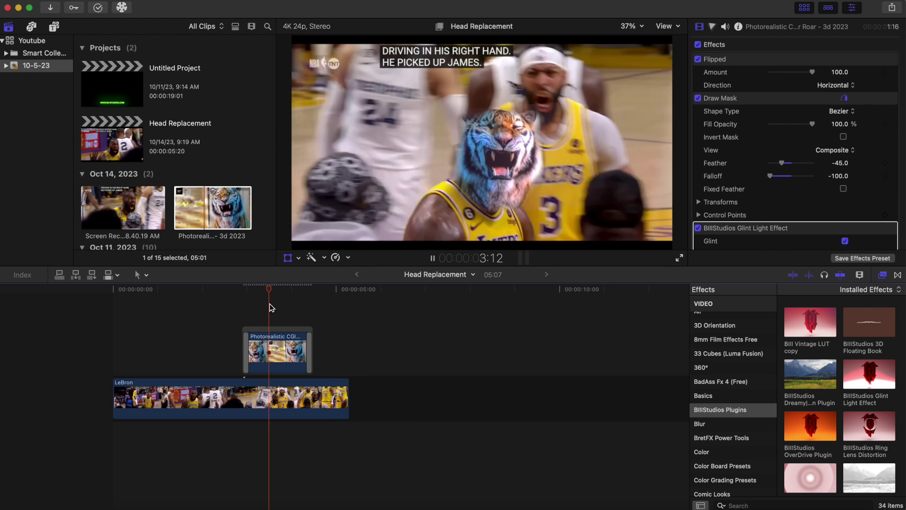
scroll(779, 188, down, 3)
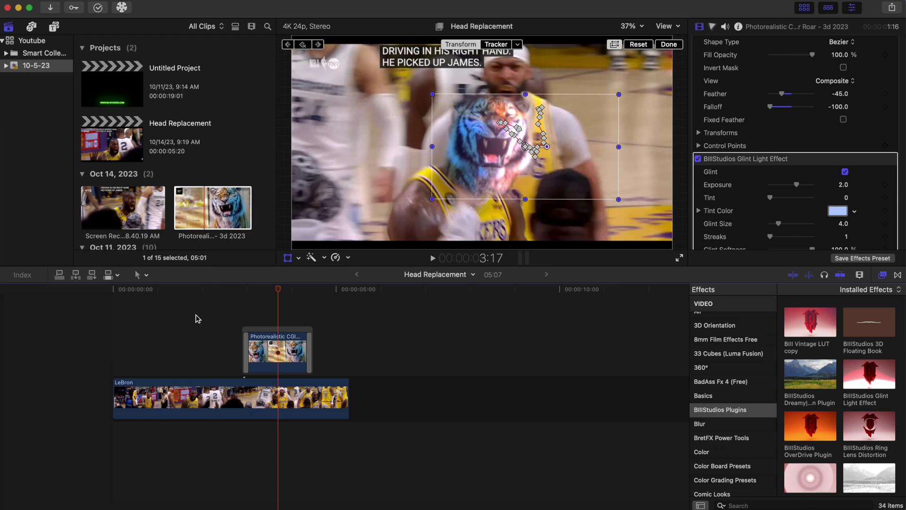
click(211, 322)
key(shift+super+f)
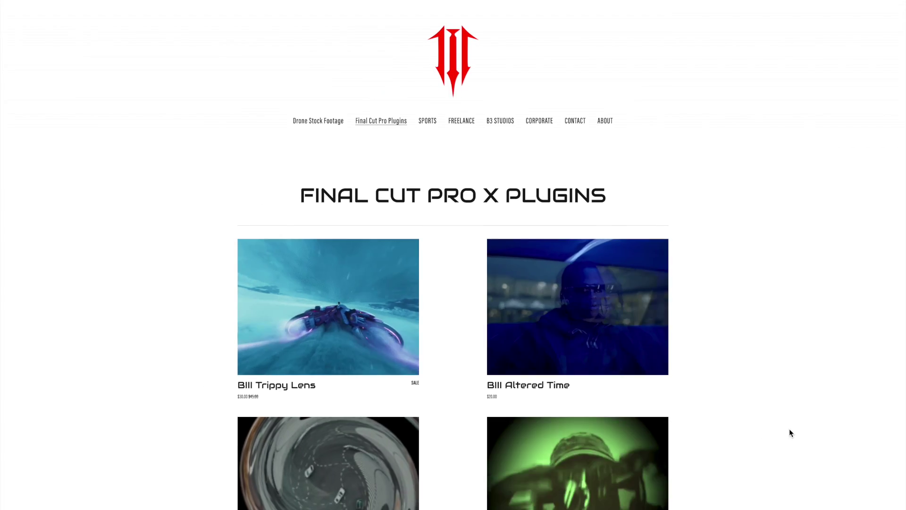
Step: Scroll the B3 Studios plugins catalogue down to the Revolver and Night Vision effects
scroll(879, 504, down, 2)
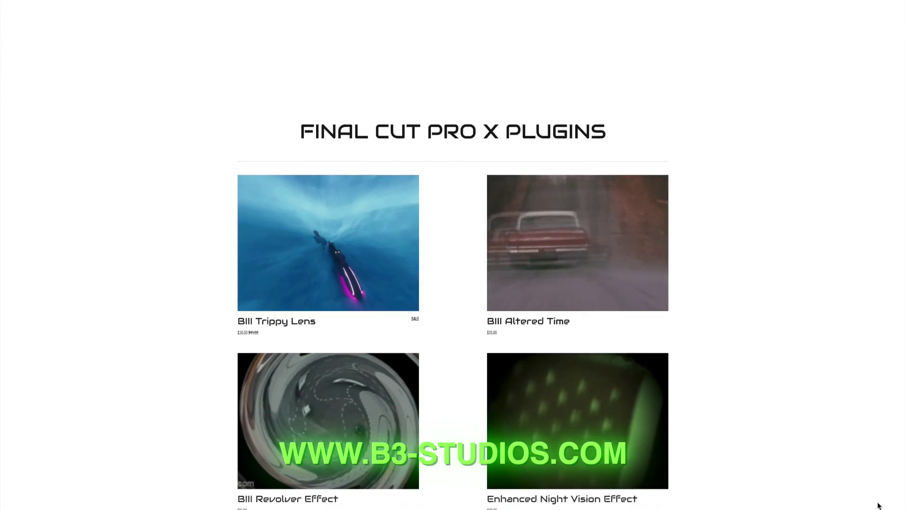